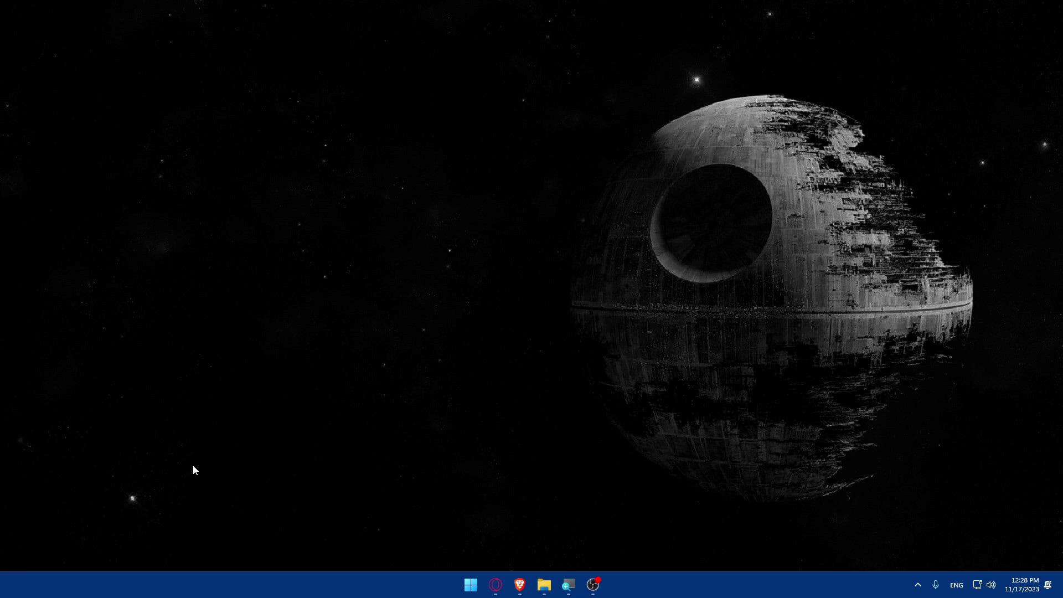
- Open the browser, go to coinbase.com and follow the sign-up link to the account-type Welcome page
click(519, 585)
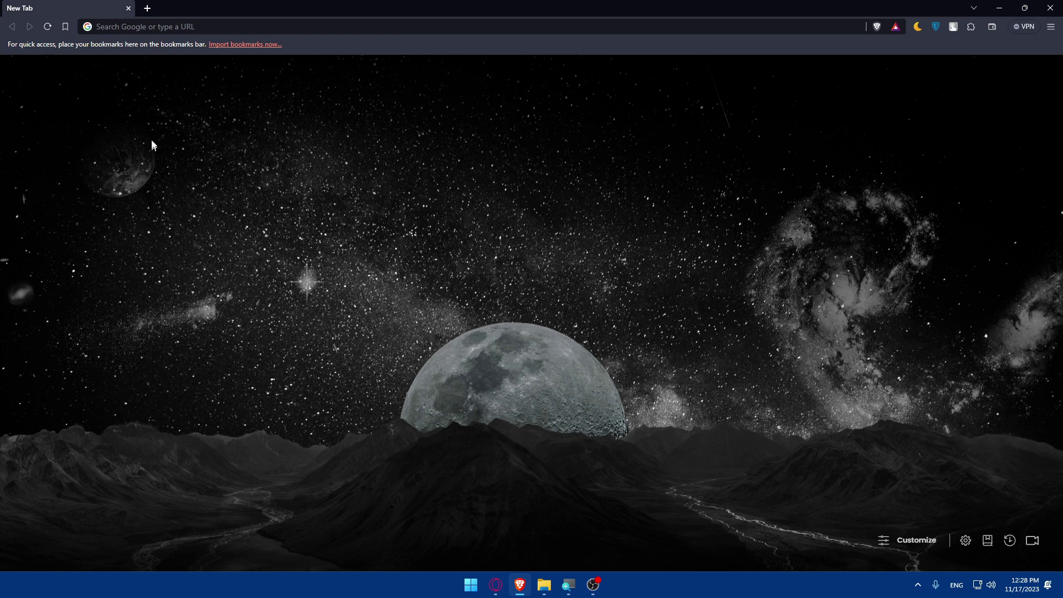
click(157, 26)
text(coinbase)
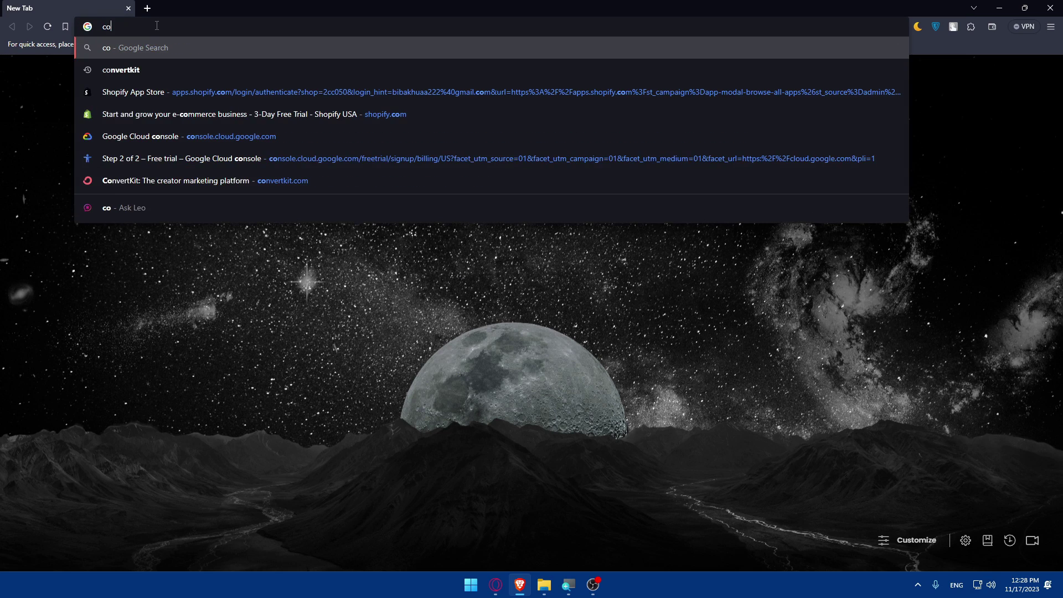
text(.co)
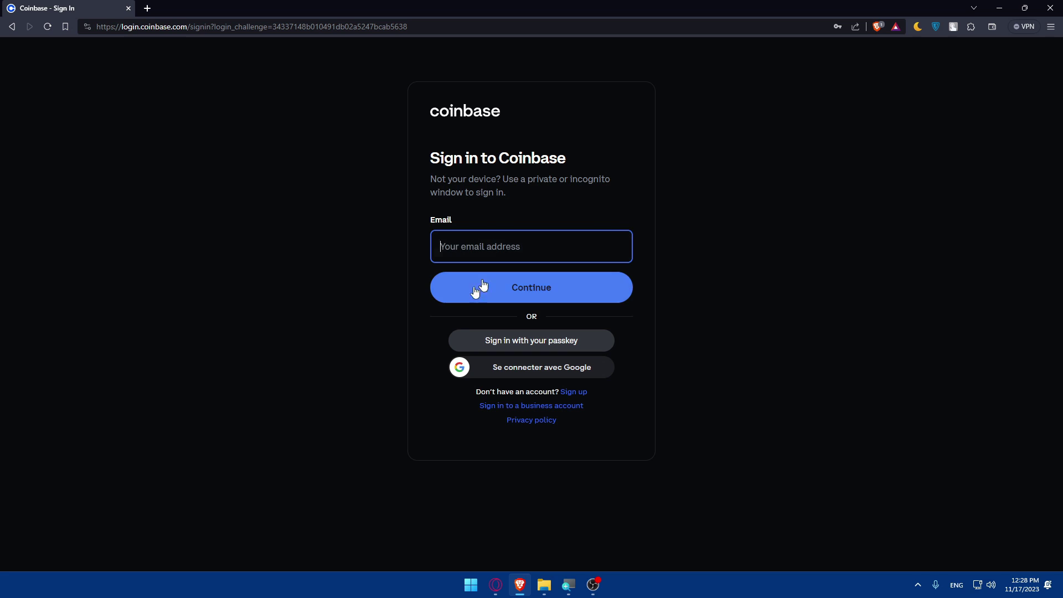
click(577, 395)
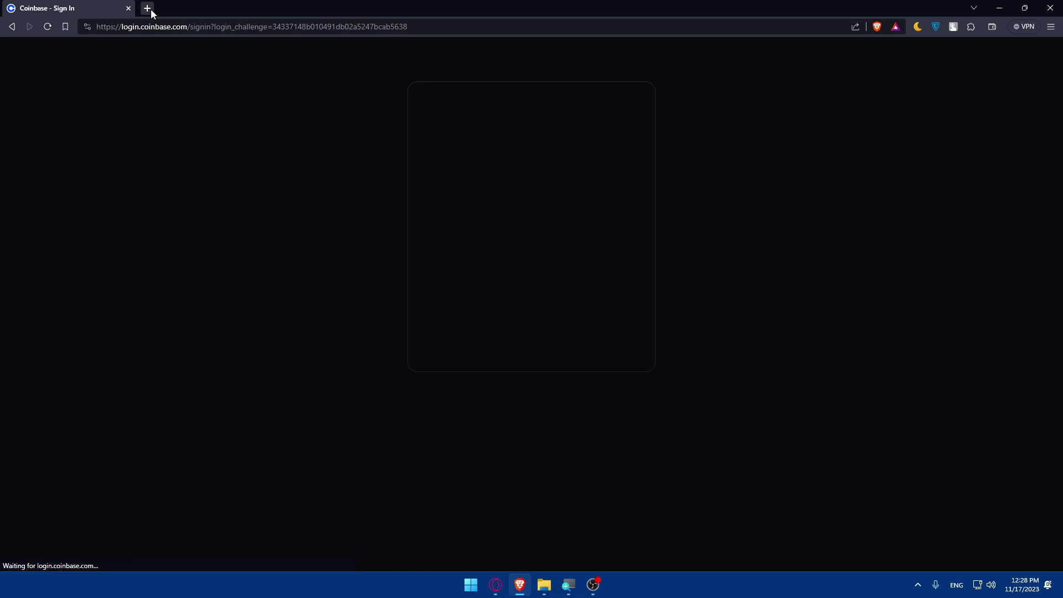
- Open tradingview.com in a new browser tab
click(148, 8)
text(t)
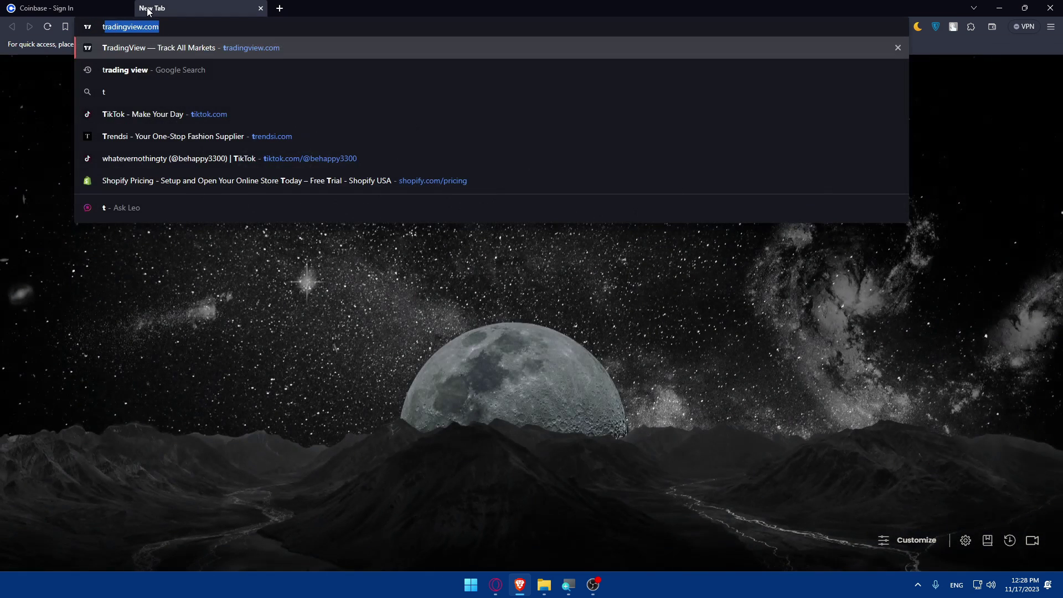
text(rad)
key(Return)
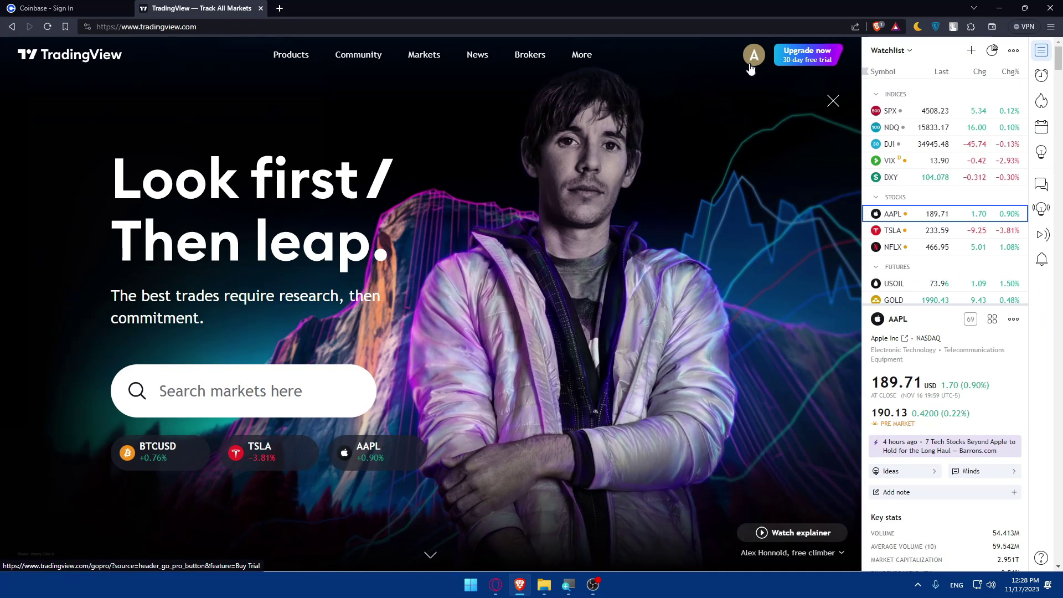
- Turn on TradingView's dark colour theme from the account menu
click(753, 60)
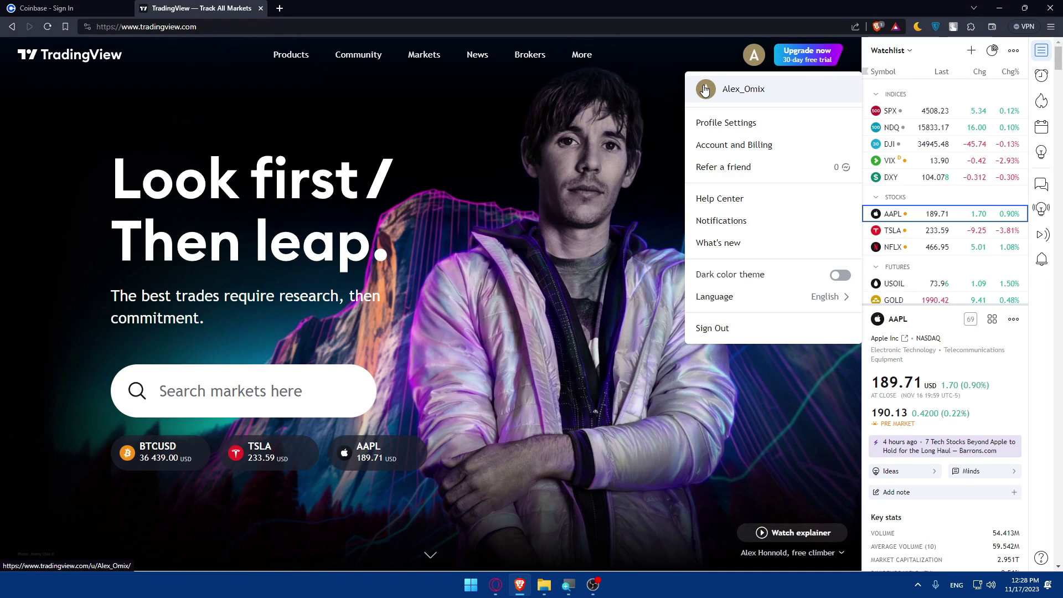
click(838, 275)
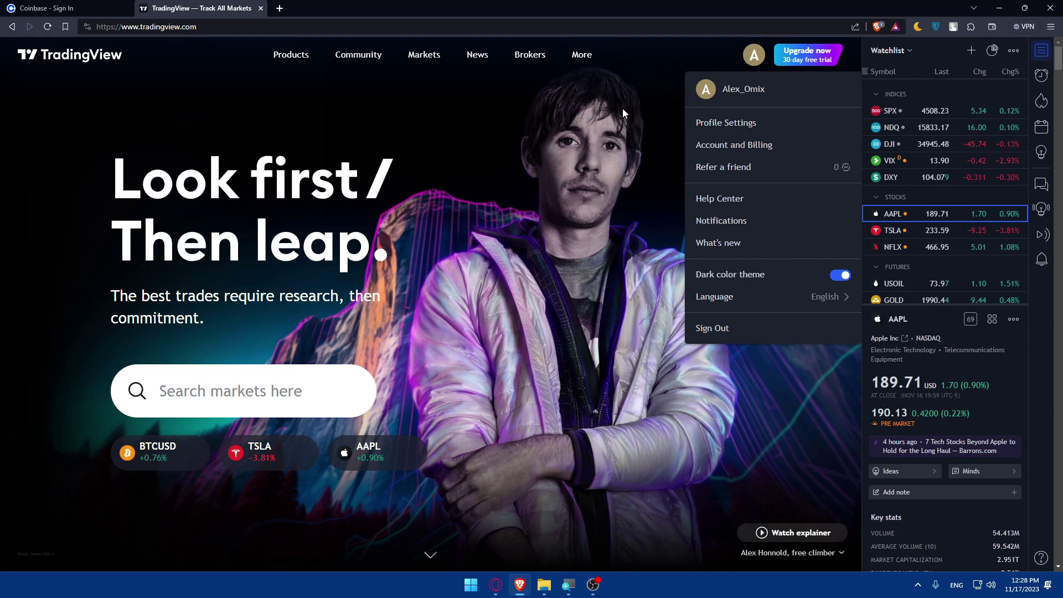
click(617, 137)
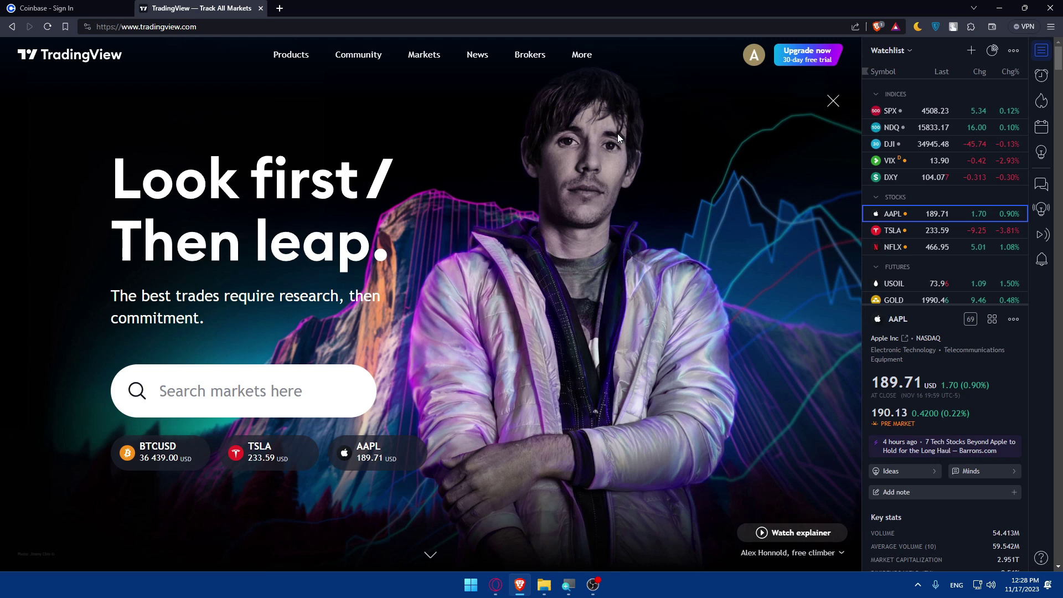
- Sign in to Coinbase with the first Google account and its saved password
click(47, 6)
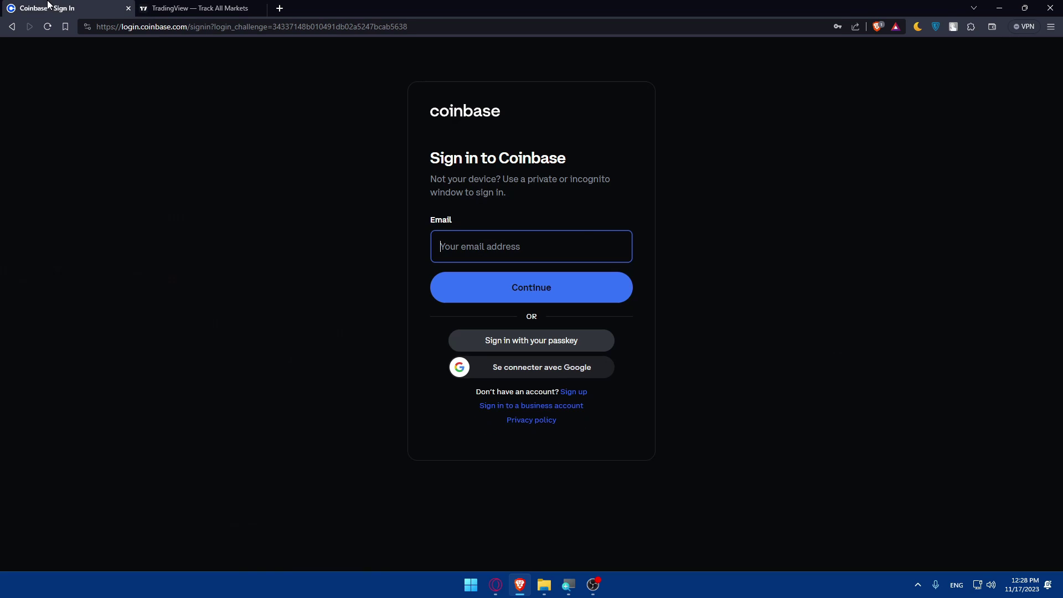
click(520, 368)
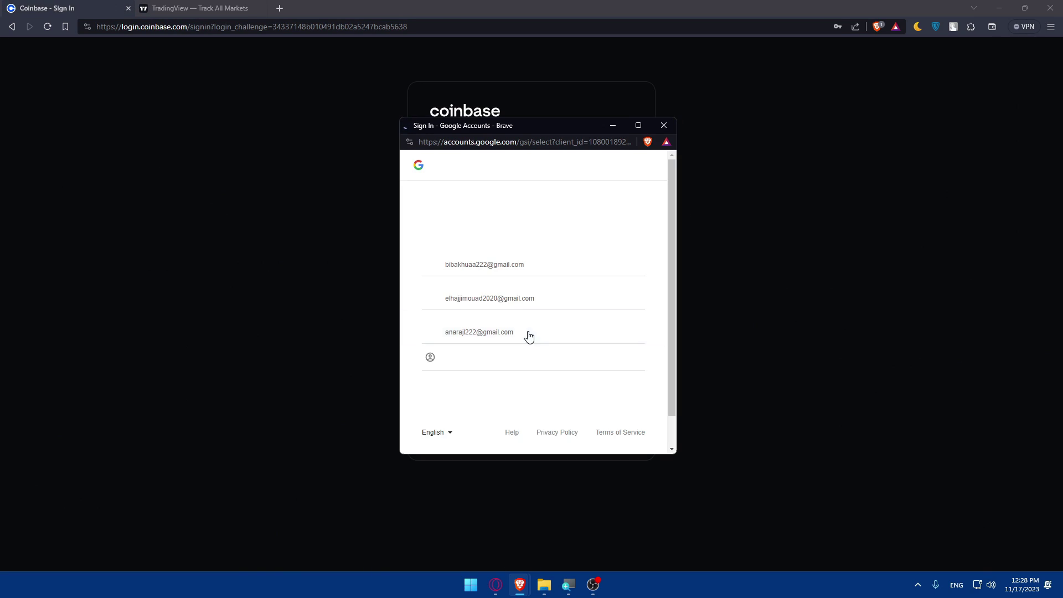
click(501, 259)
click(607, 344)
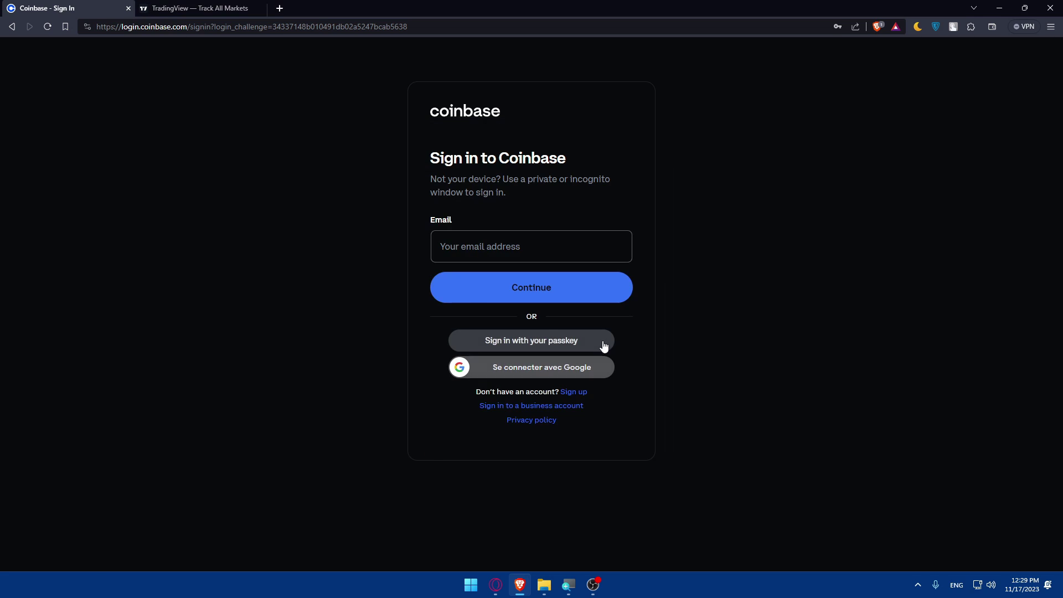
click(536, 336)
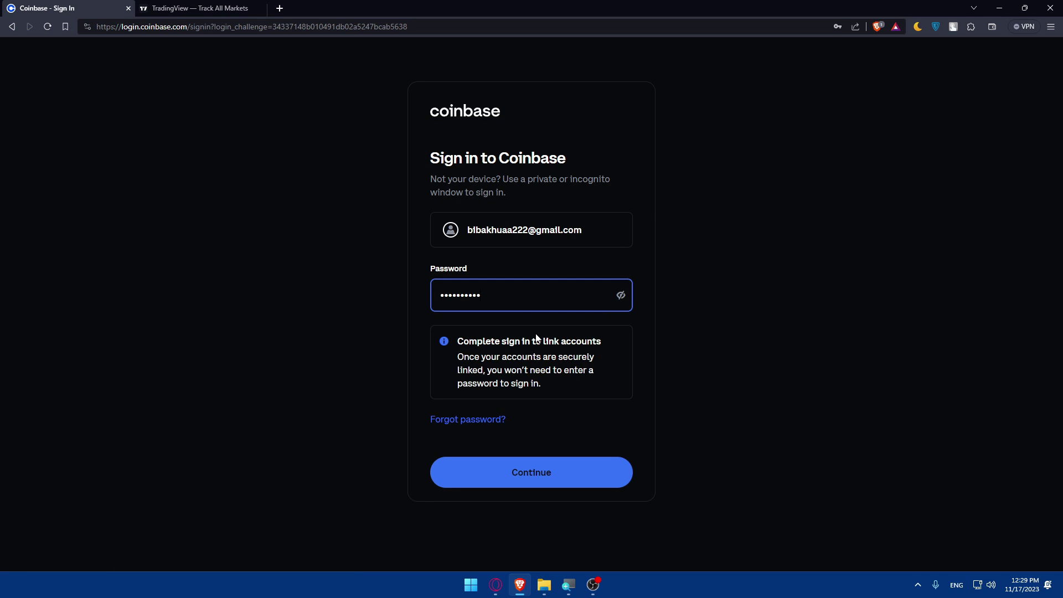
click(537, 474)
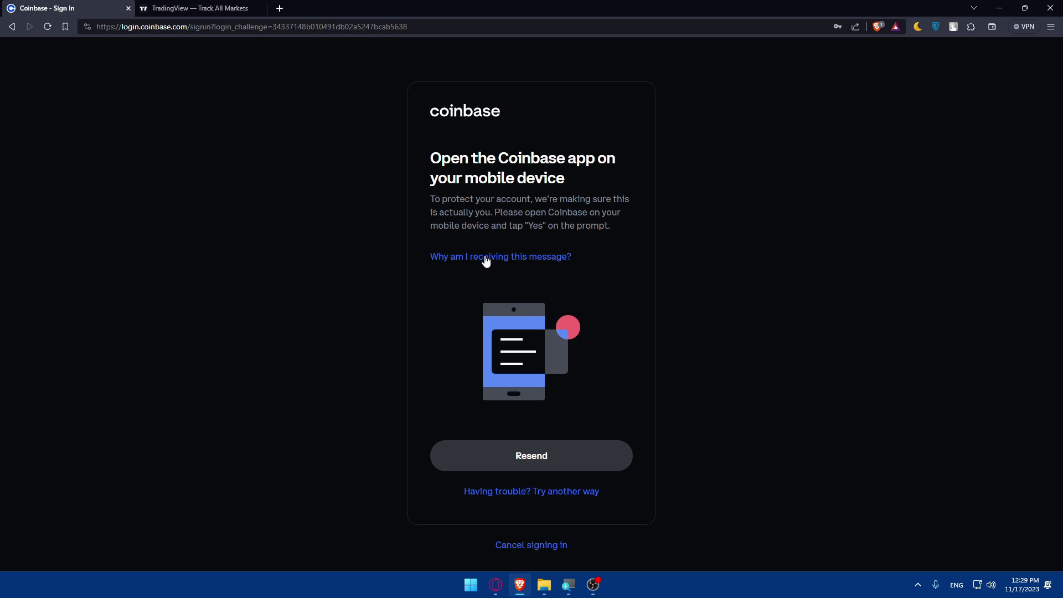
- Verify the sign-in with the texted 7-digit code and highlight the device-confirmation notice
click(552, 497)
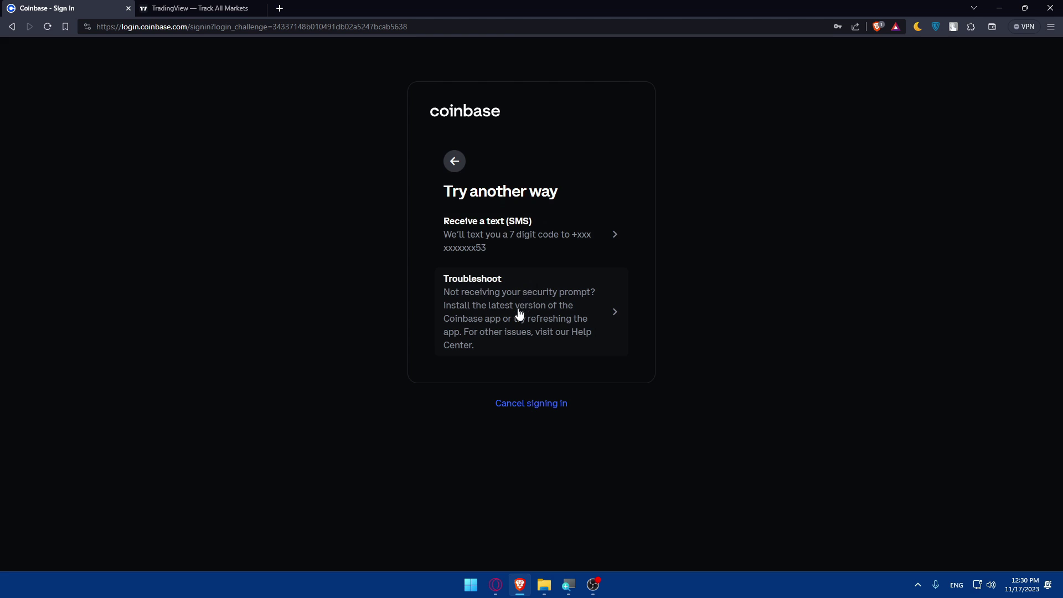
click(552, 244)
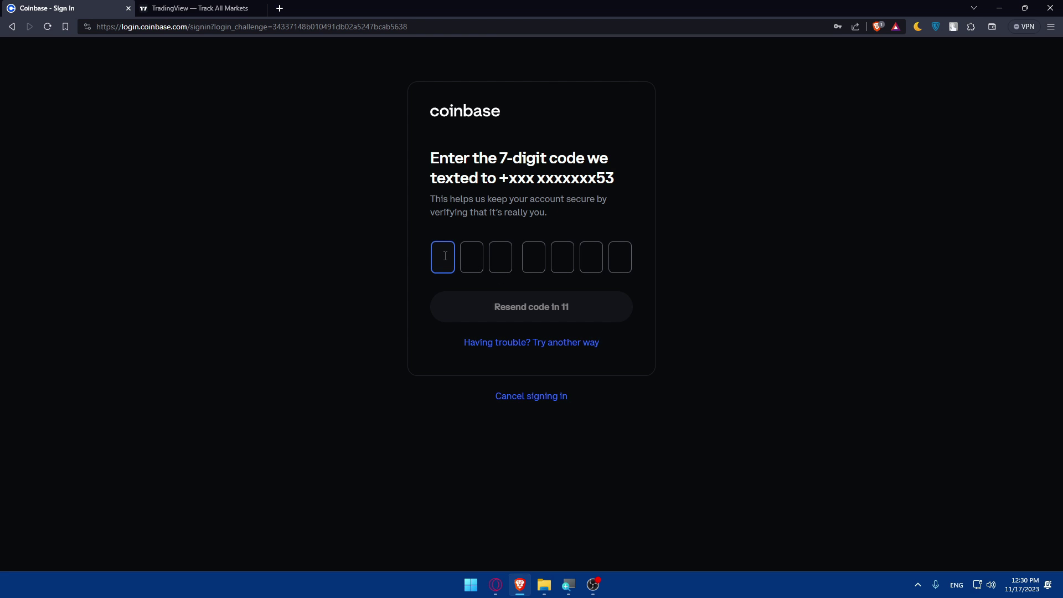
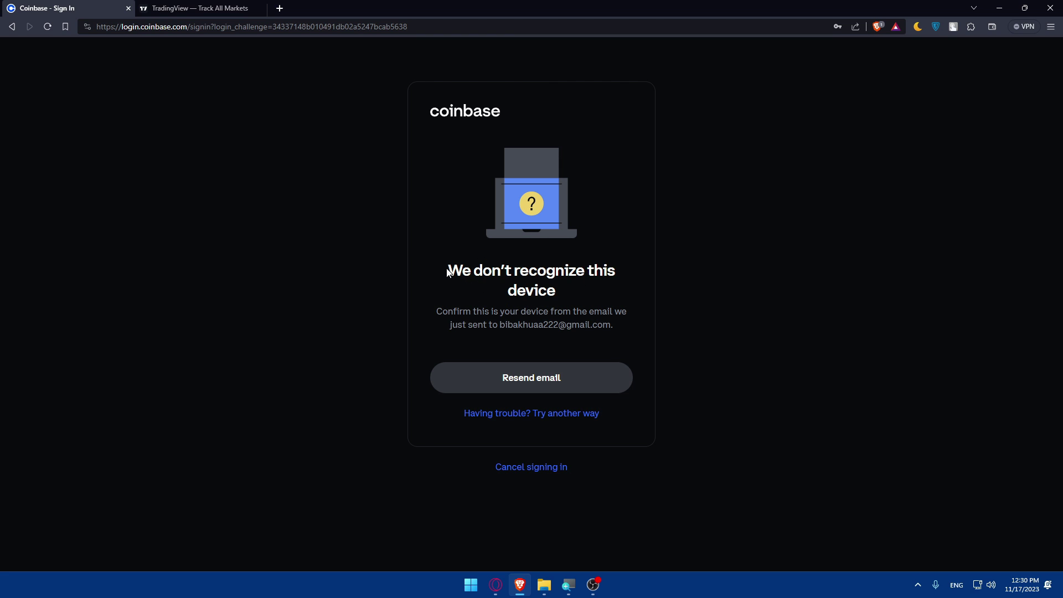
drag(448, 271, 622, 296)
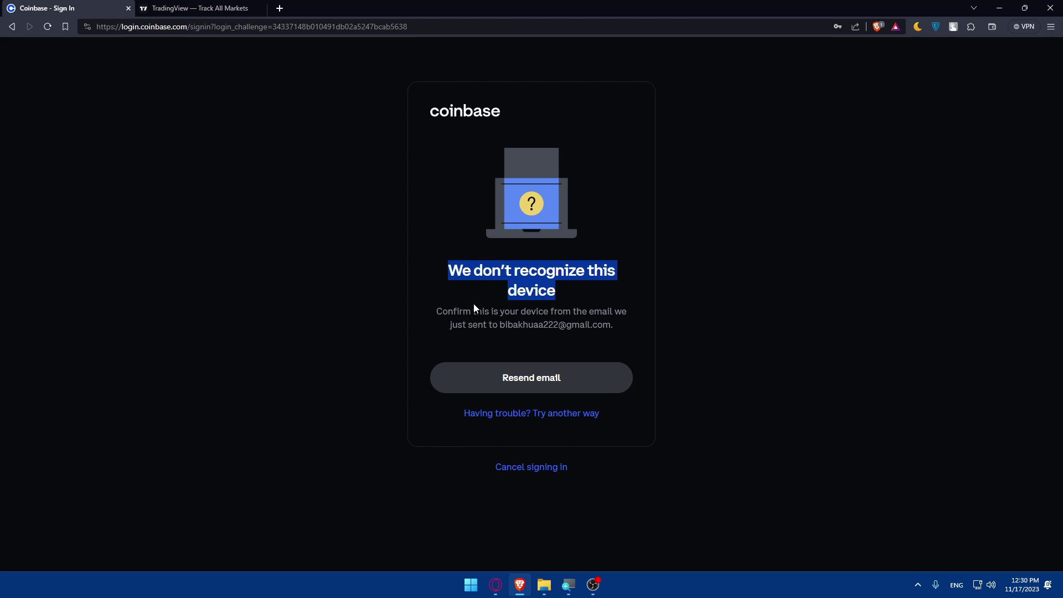
drag(426, 308, 628, 325)
- Confirm the device via Coinbase's New Device Confirmation email, close the extra tabs, and return to Coinbase
click(628, 325)
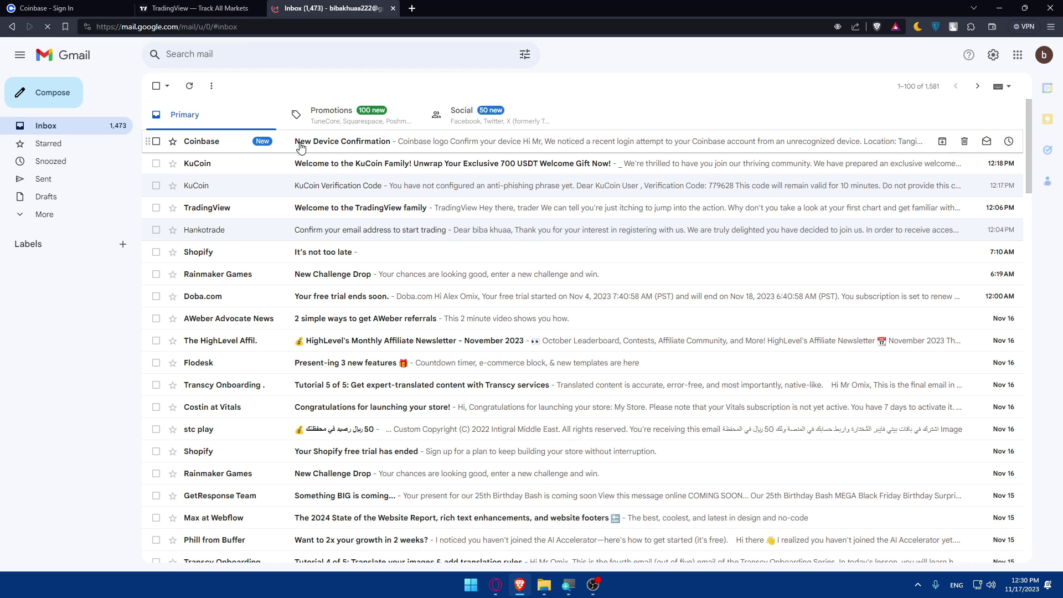
click(301, 141)
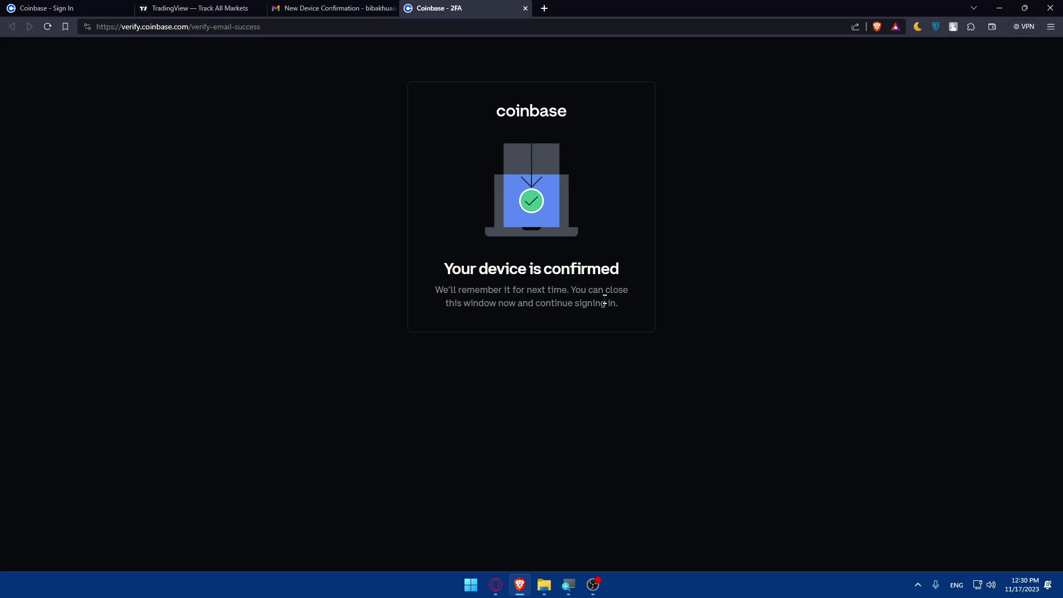
click(525, 8)
click(393, 8)
click(74, 7)
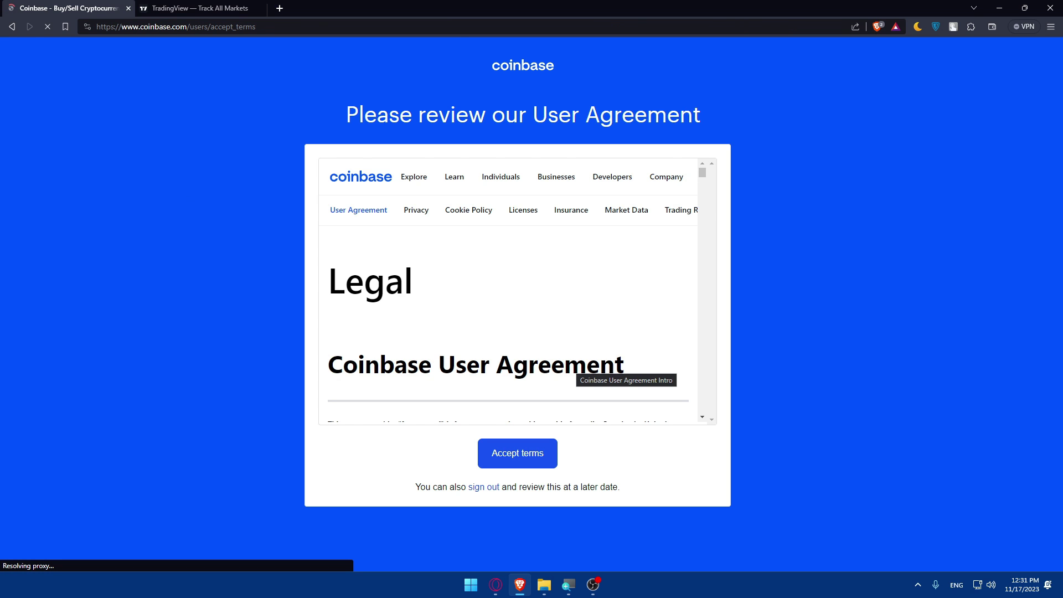
- Accept the Coinbase user agreement, reload the page, and bring the TradingView tab forward
scroll(507, 327, down, 10)
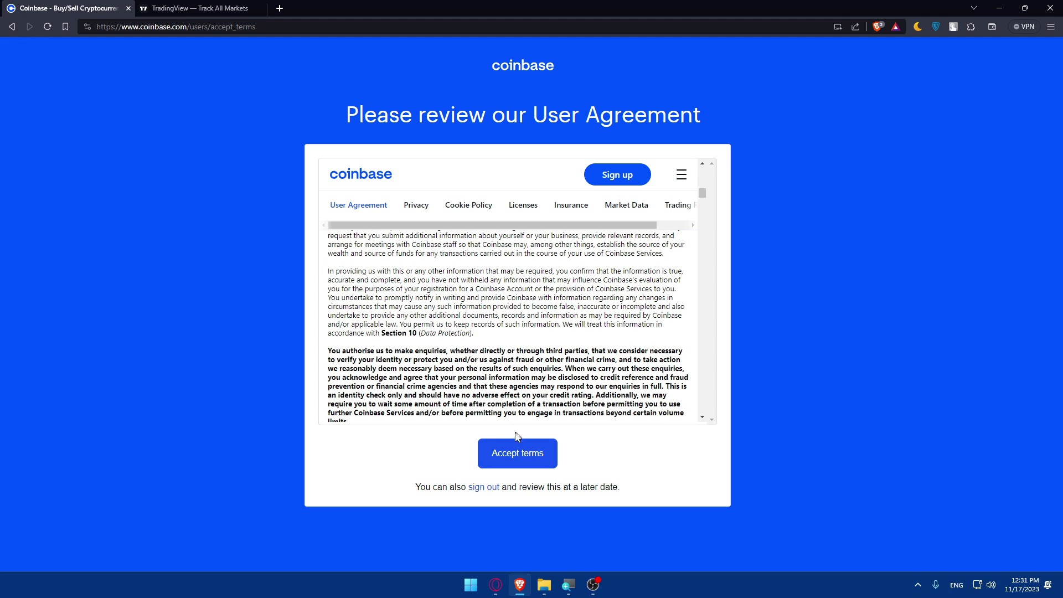
click(504, 462)
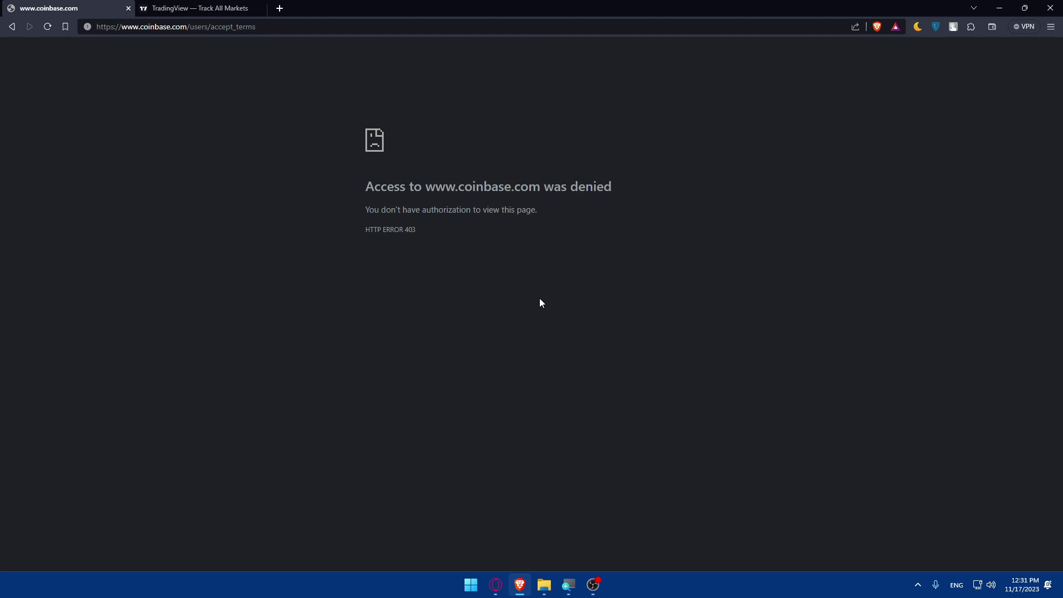
key(F5)
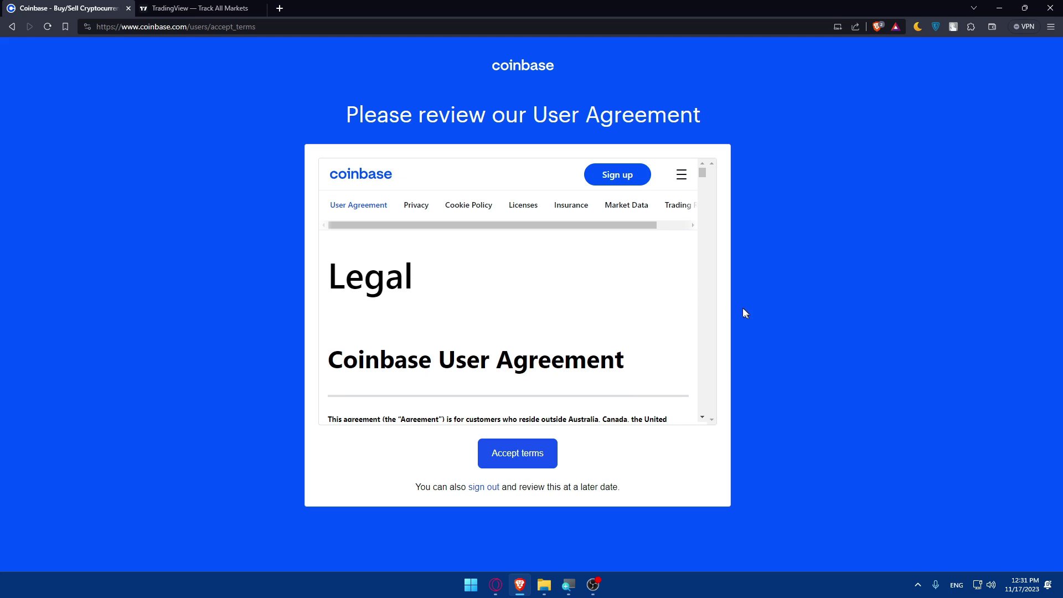
click(182, 8)
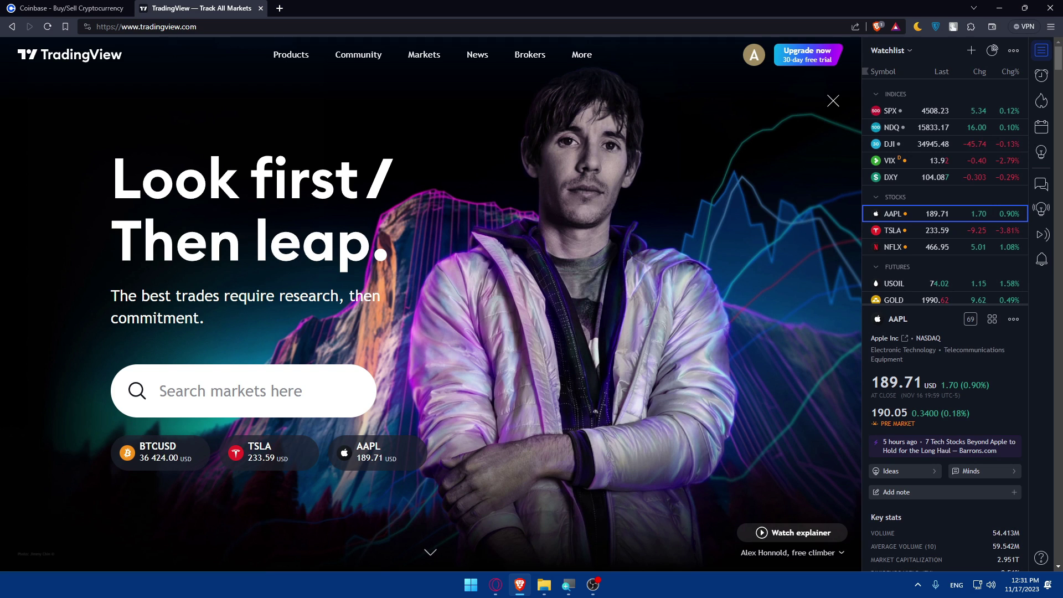
- Flip between the Coinbase and TradingView tabs, then bring the Opera window forward
click(50, 8)
click(177, 5)
key(alt+Tab)
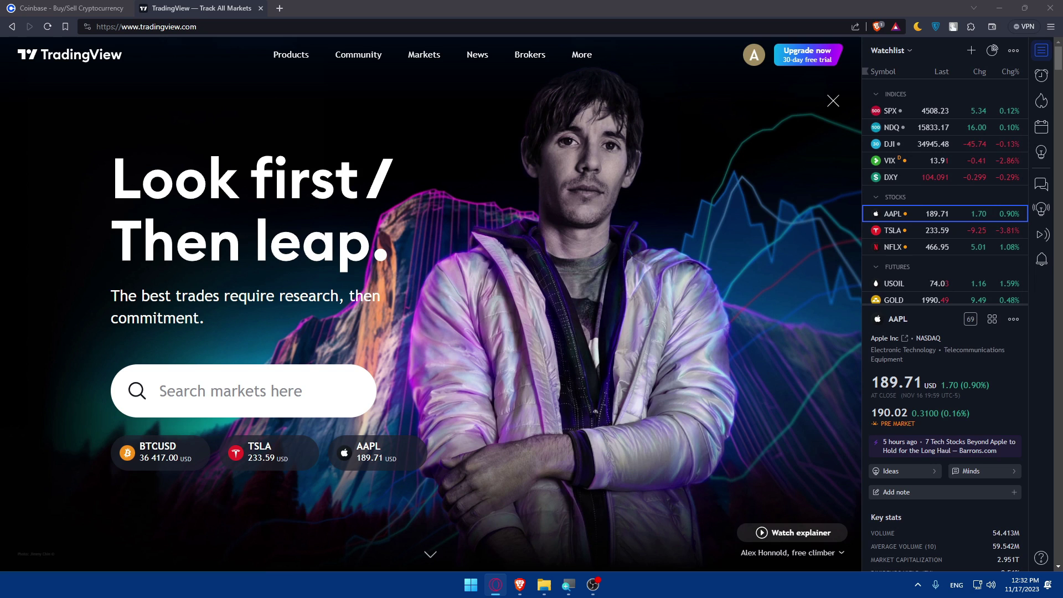
- Open FXOpen from the Brokers menu onto the chart and dismiss its connection prompt
mouse_move(529, 55)
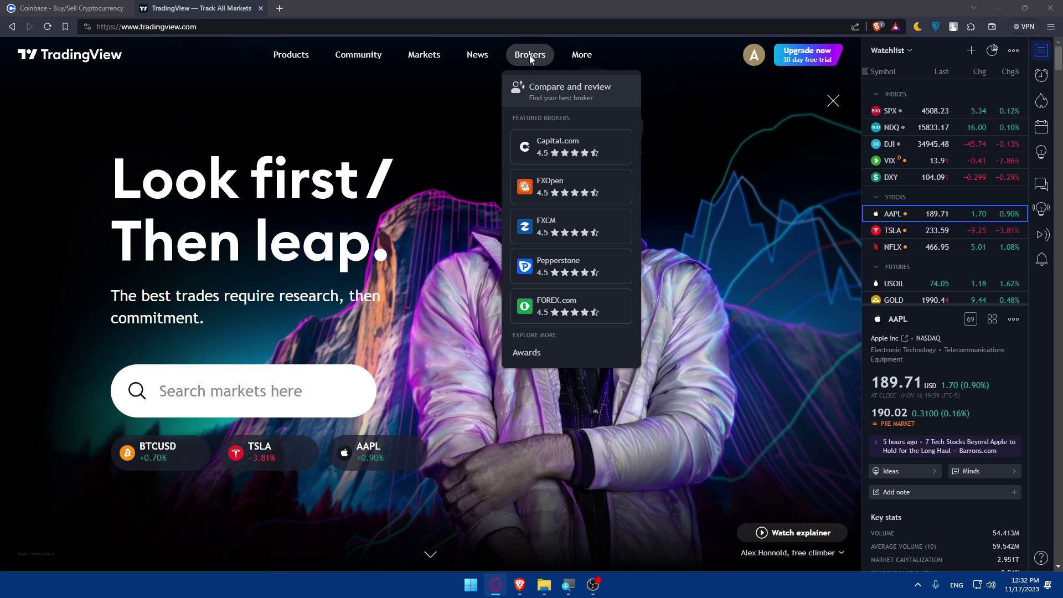
click(565, 221)
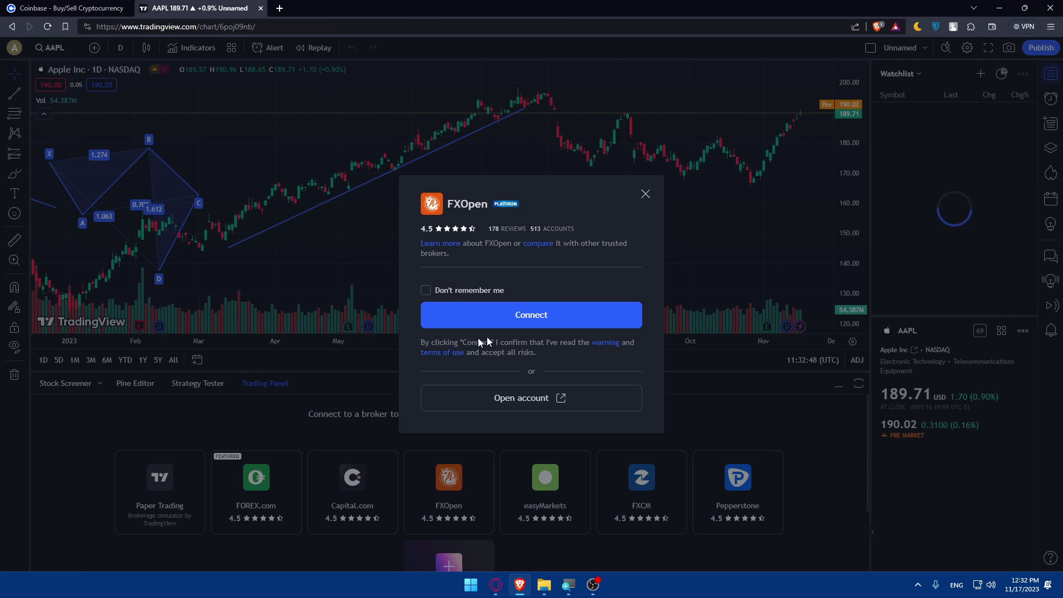
click(642, 197)
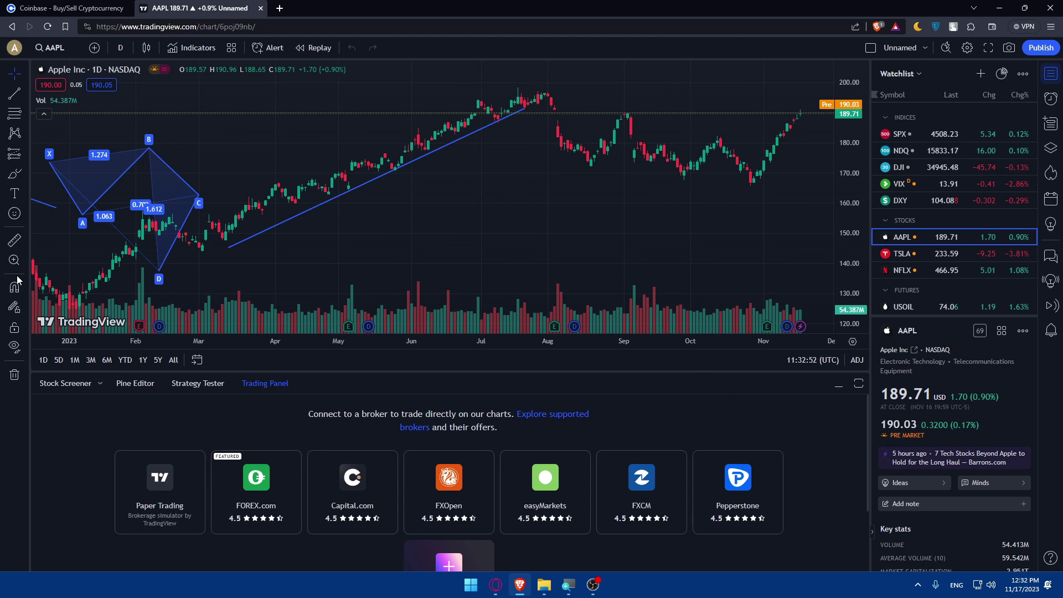
- Filter Add symbol to Crypto and add Coinbase's BTCUSD to the watchlist
click(980, 74)
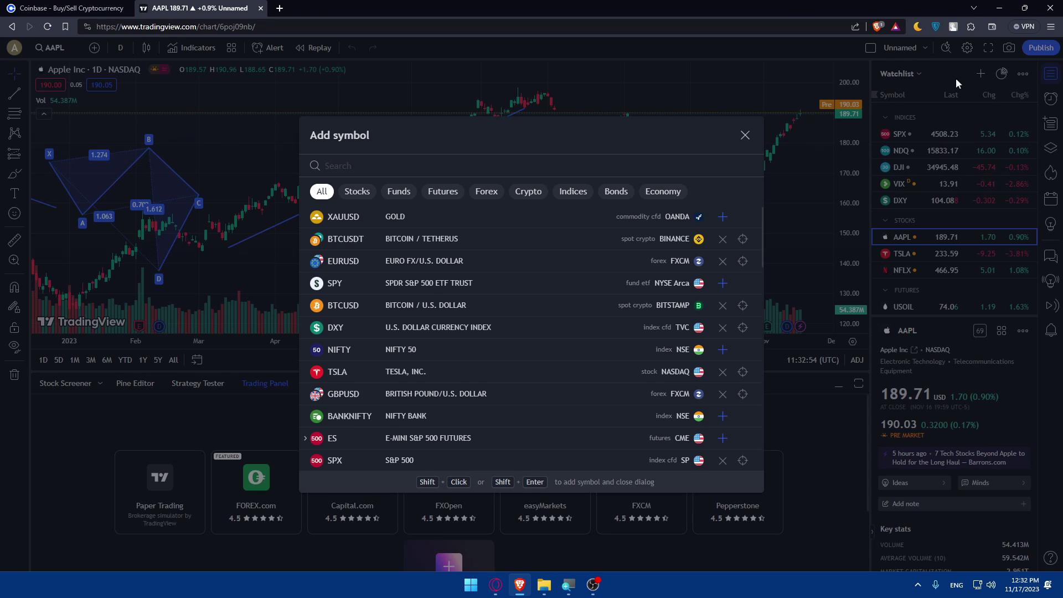
click(537, 192)
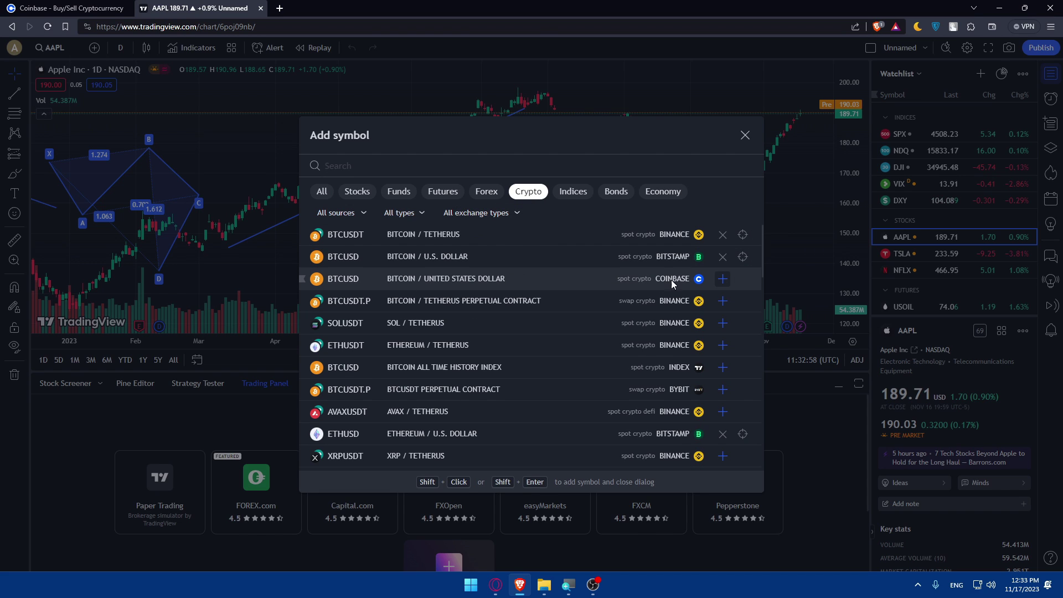
click(697, 280)
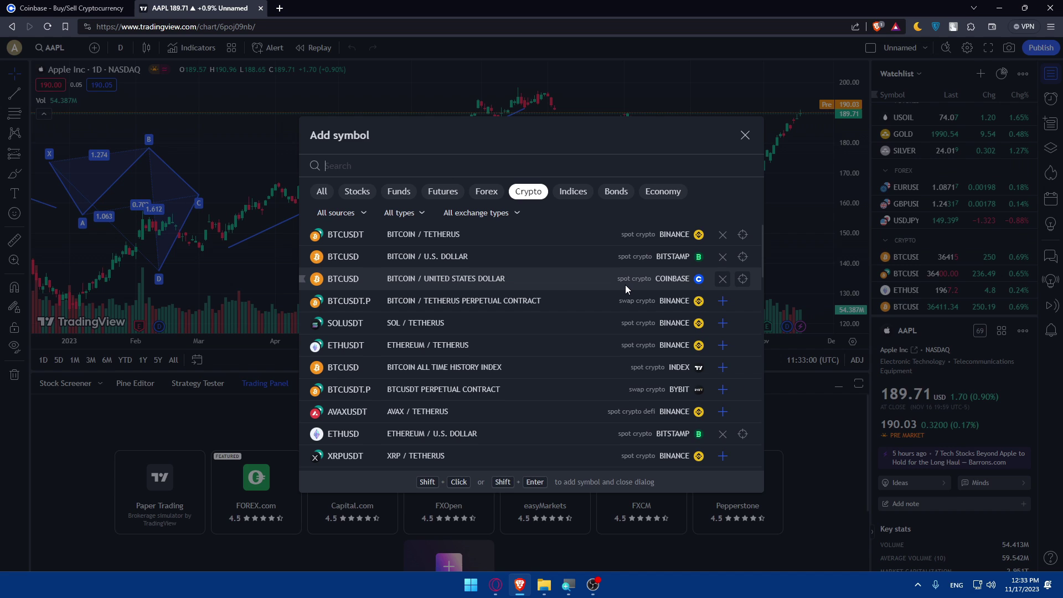
text(--)
key(Escape)
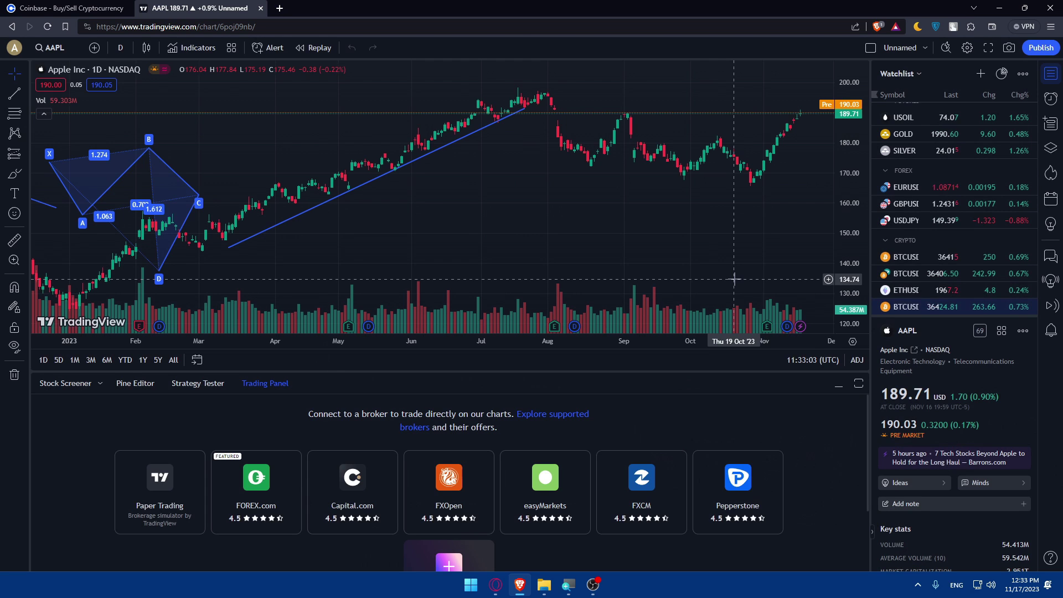
- Remove the Coinbase BTCUSD, Bitstamp BTCUSD and Binance BTCUSDT pairs from the watchlist
click(980, 73)
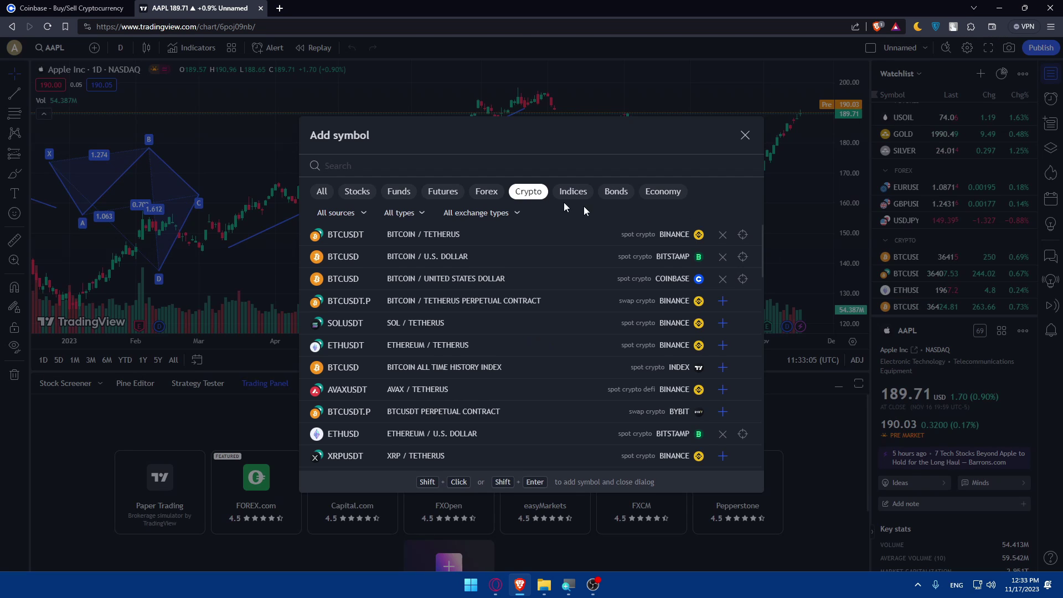
click(722, 279)
click(721, 256)
click(722, 234)
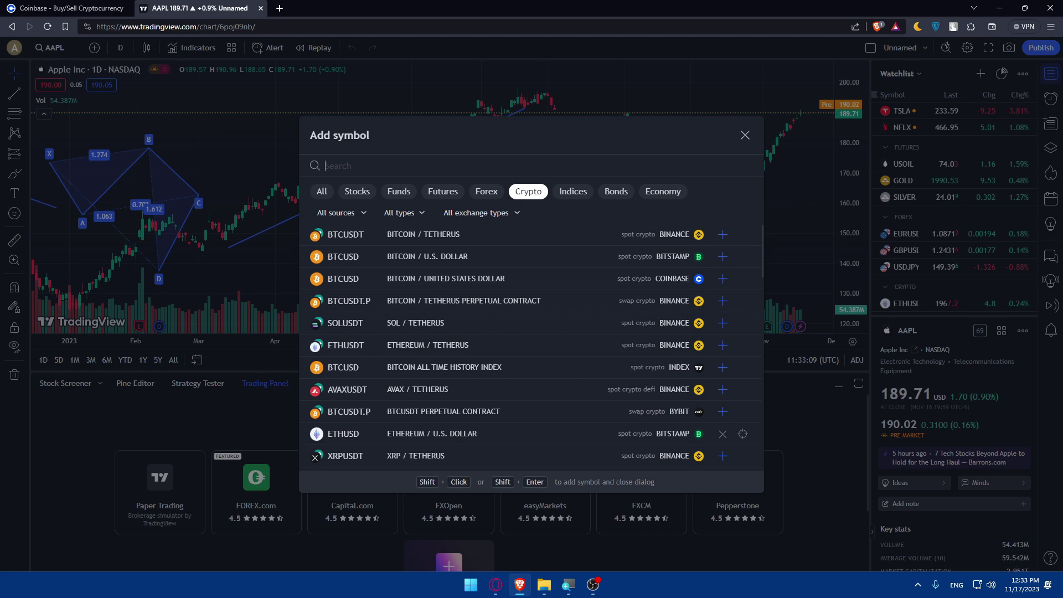
- Limit the symbol sources to Coinbase and search for 'KU'
text(co)
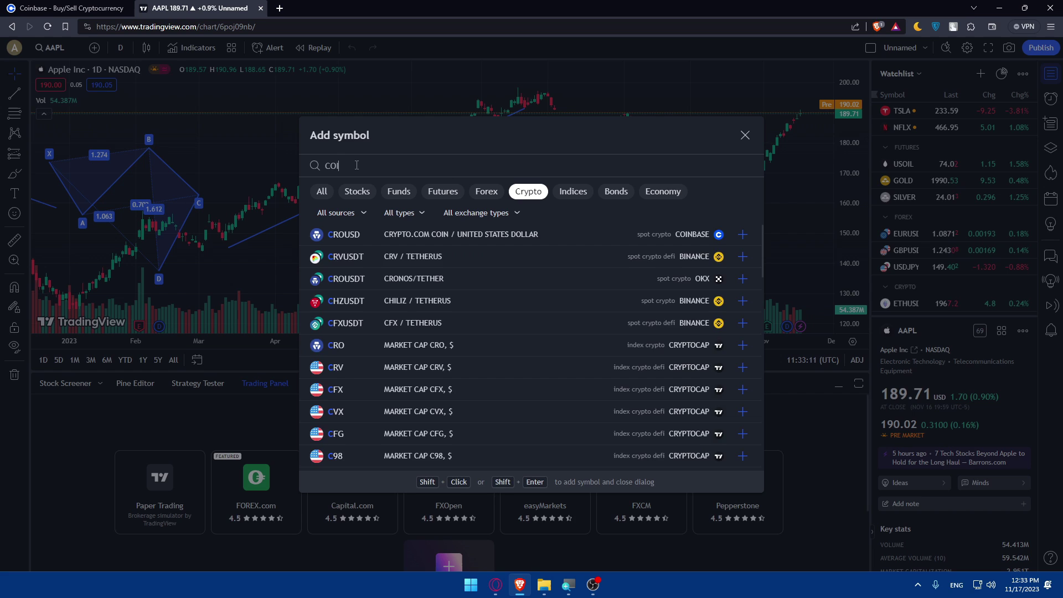
text(inbase)
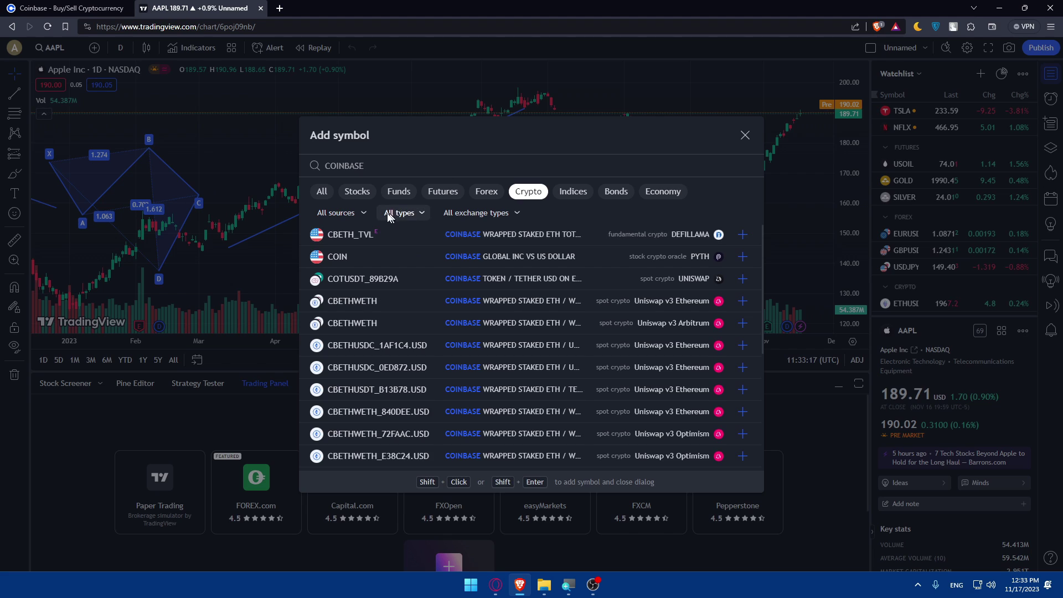
click(349, 210)
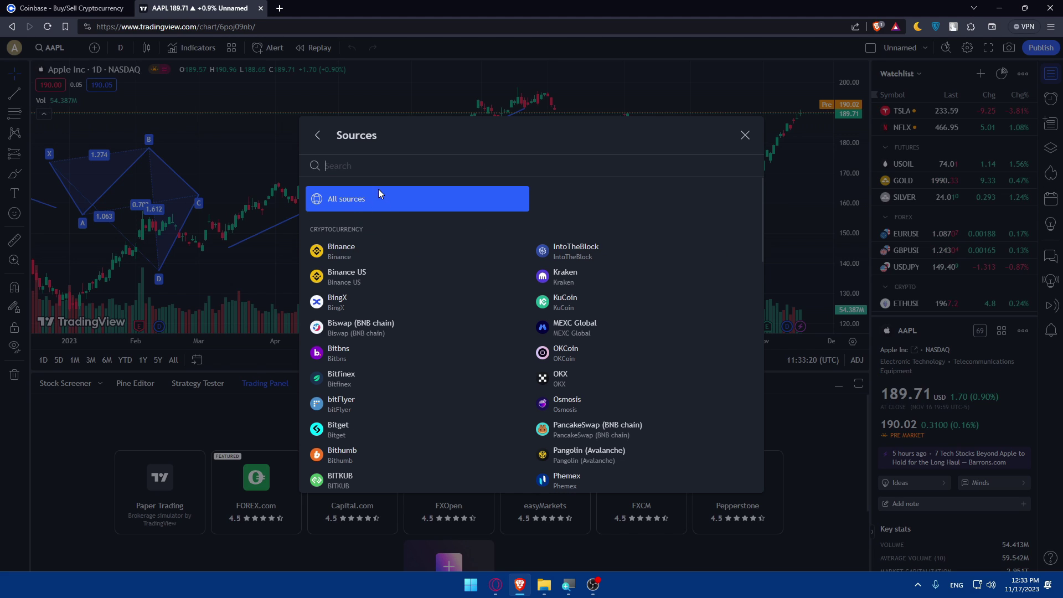
text(coin)
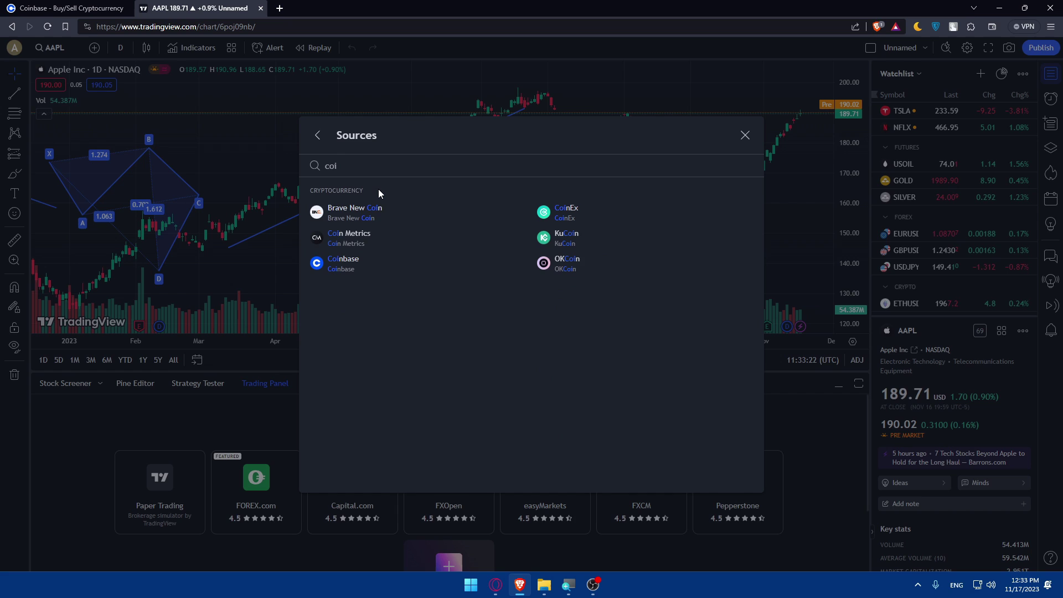
click(351, 263)
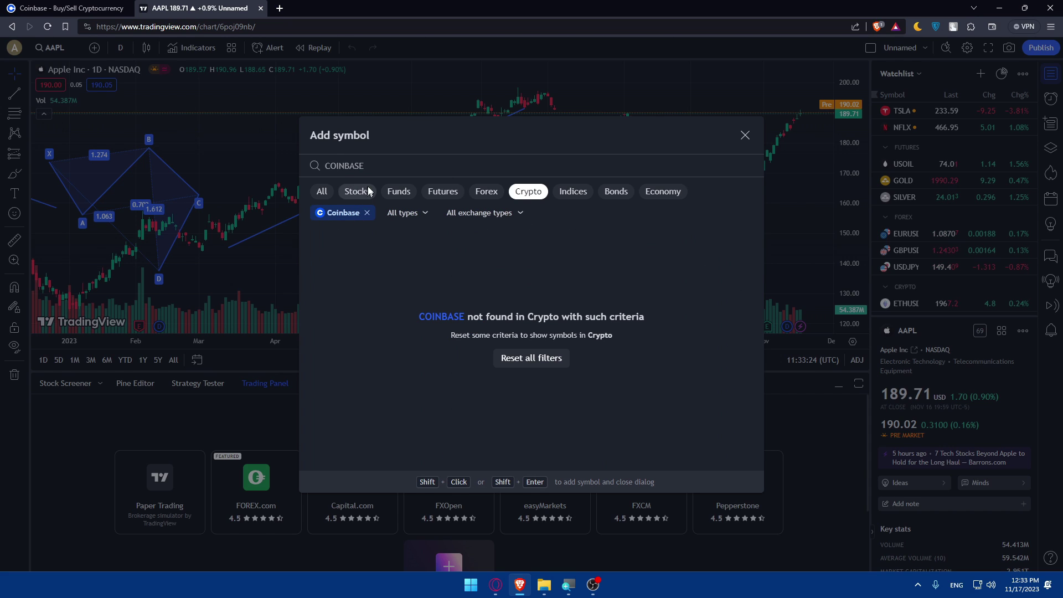
drag(379, 163, 320, 164)
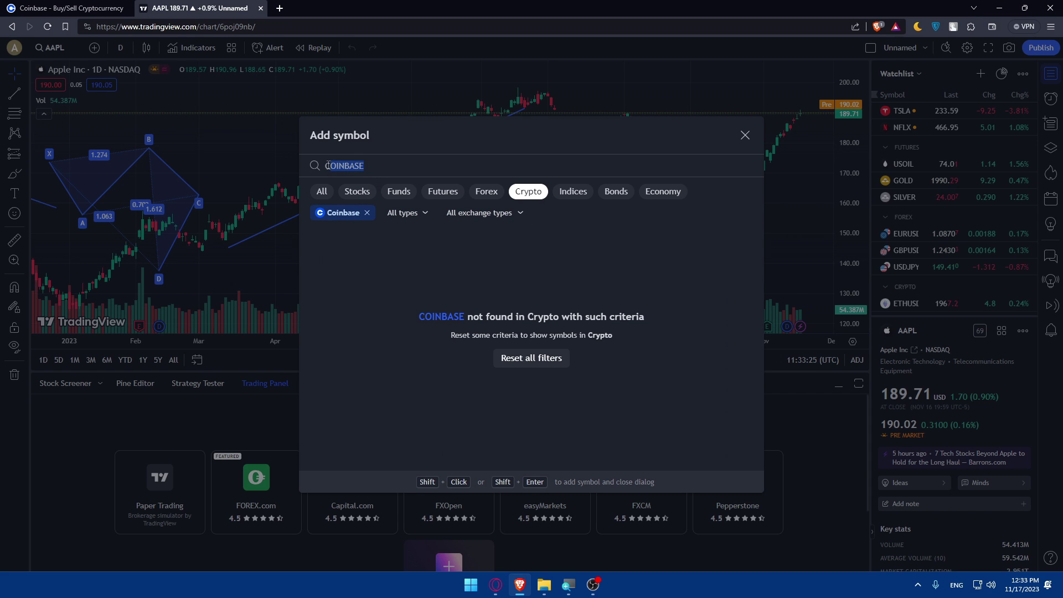
text(KU)
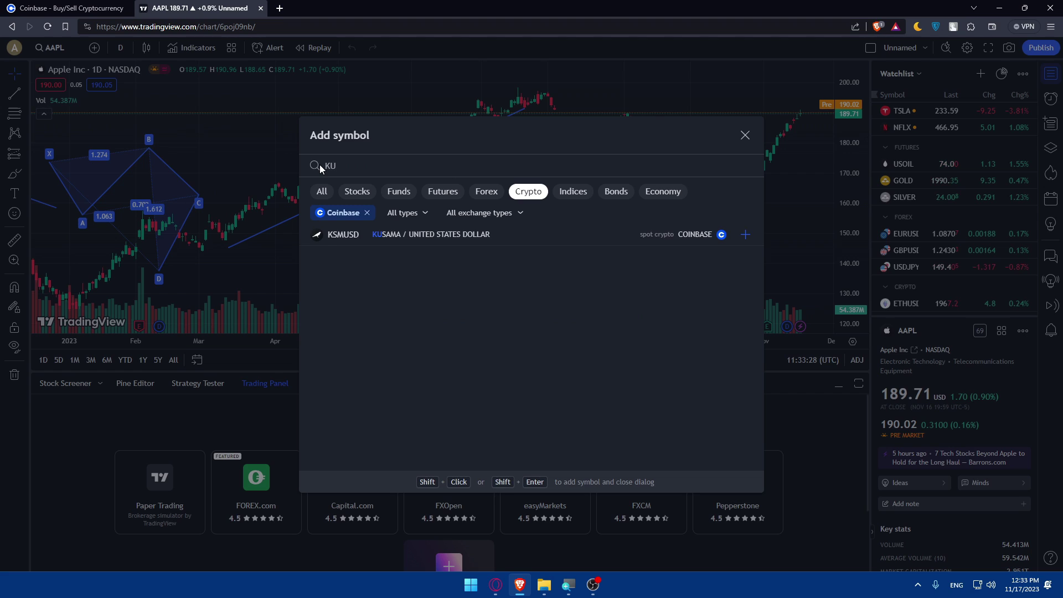
- Clear the source filter, search the sources list, and reselect Coinbase as the source
click(364, 213)
click(365, 214)
click(381, 169)
text(k)
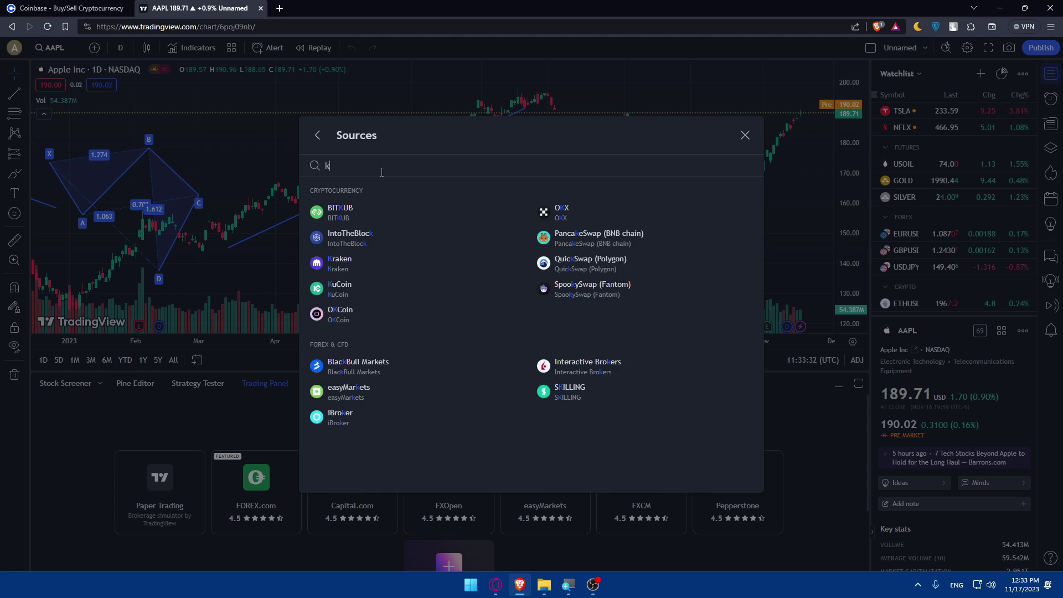
text(ucoi)
key(BackSpace)
key(BackSpace)
key(BackSpace)
key(BackSpace)
key(BackSpace)
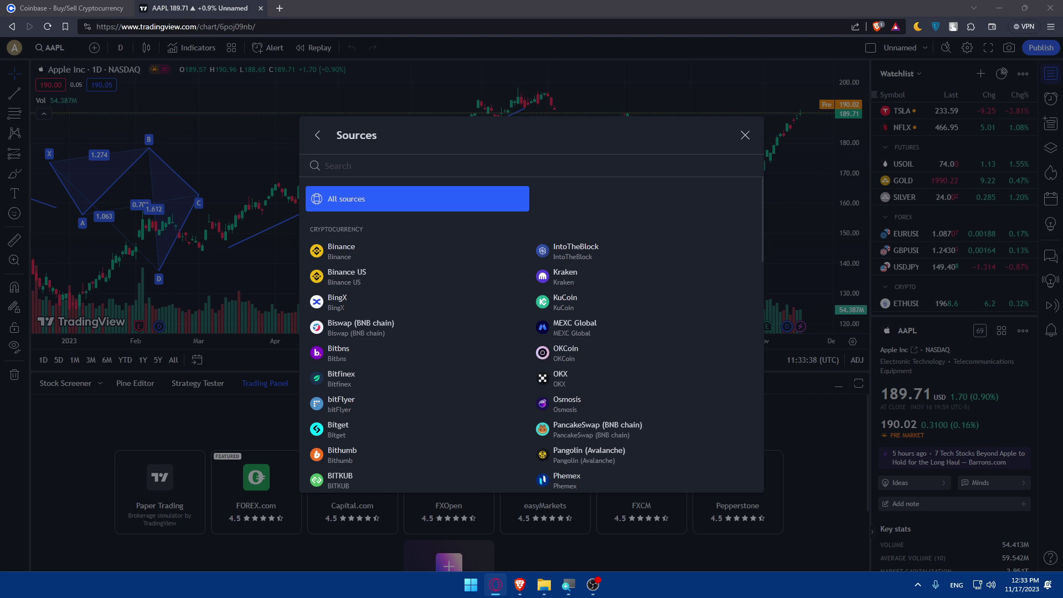
click(375, 166)
text(hand)
key(BackSpace)
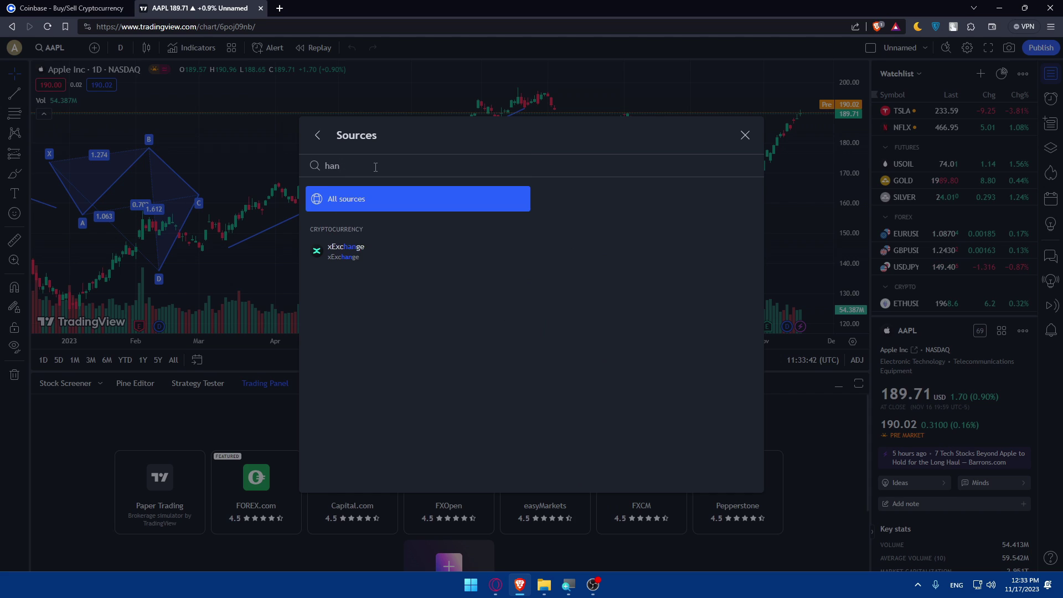
key(BackSpace)
key(BackSpace)
key(BackSpace)
text(copi)
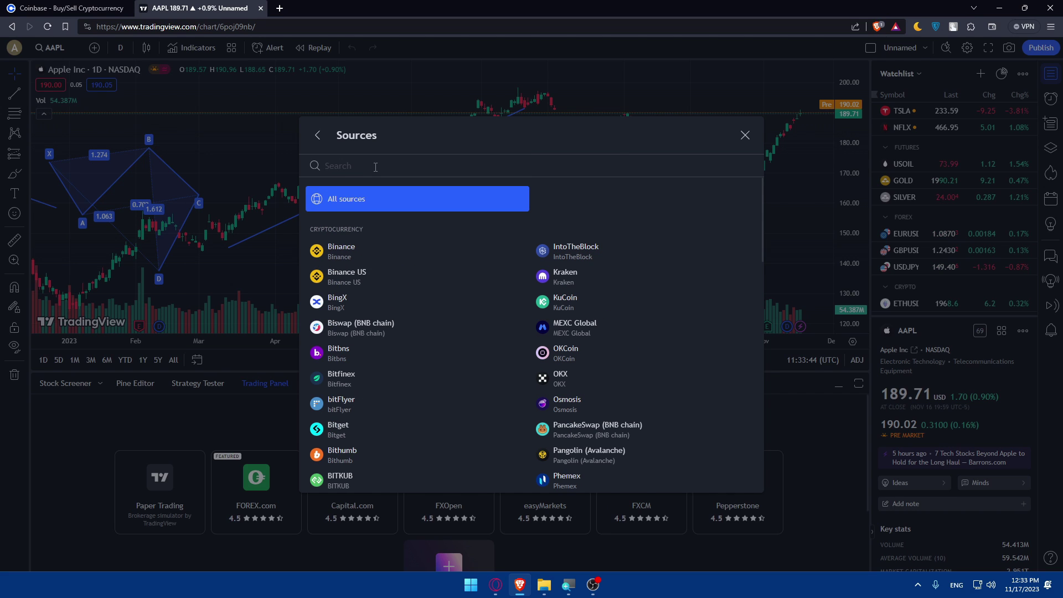
key(BackSpace)
key(BackSpace)
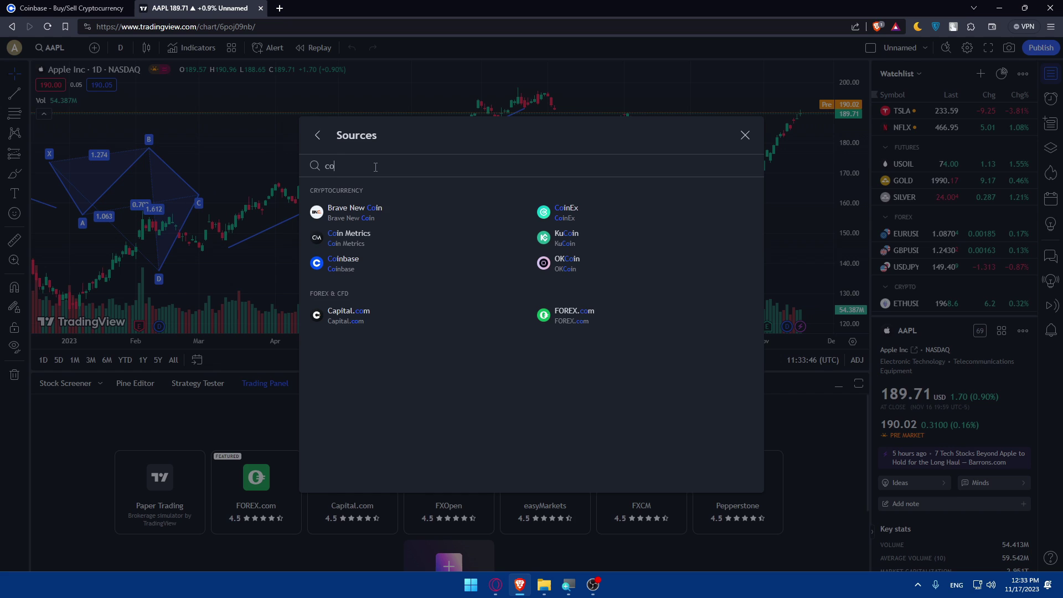
text(in)
click(335, 259)
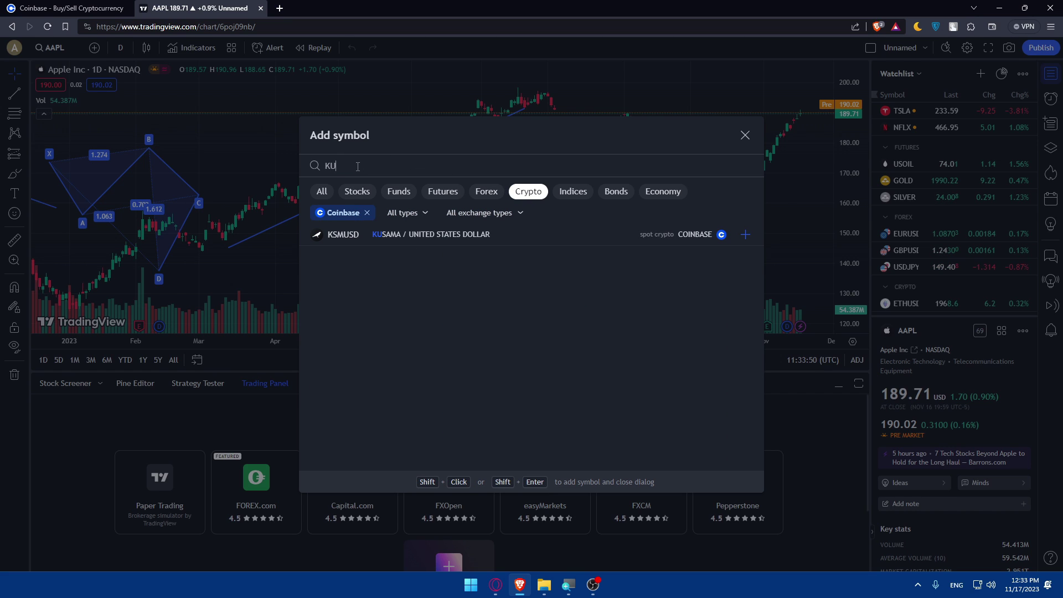
- Clear the search, add Coinbase's BTCUSD, ETHUSD and SOLUSD, and close the Add symbol dialog
key(BackSpace)
key(BackSpace)
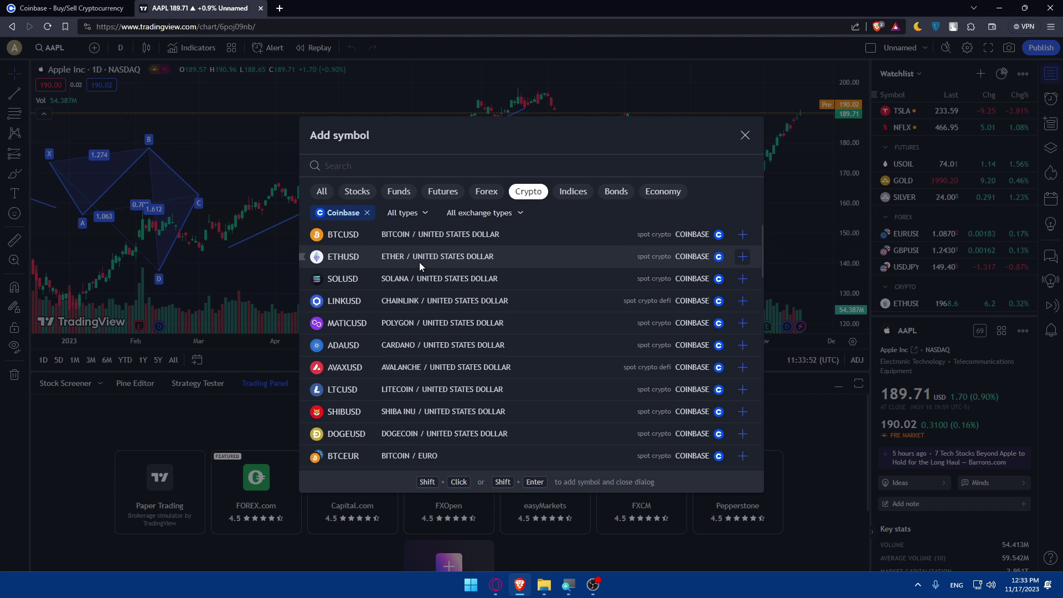
scroll(510, 254, down, 10)
scroll(510, 280, down, 3)
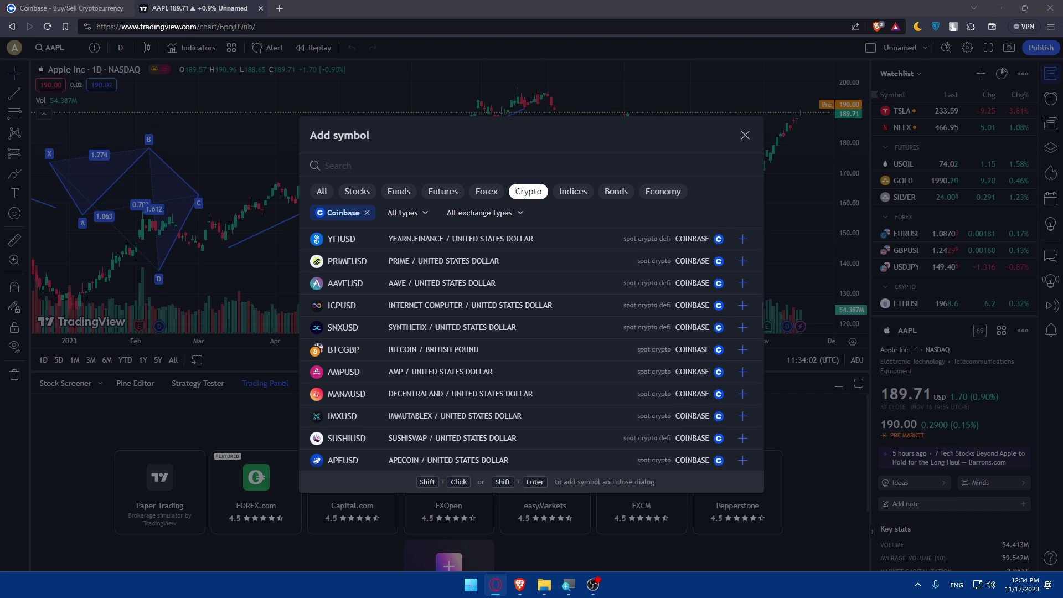
scroll(576, 304, down, 2)
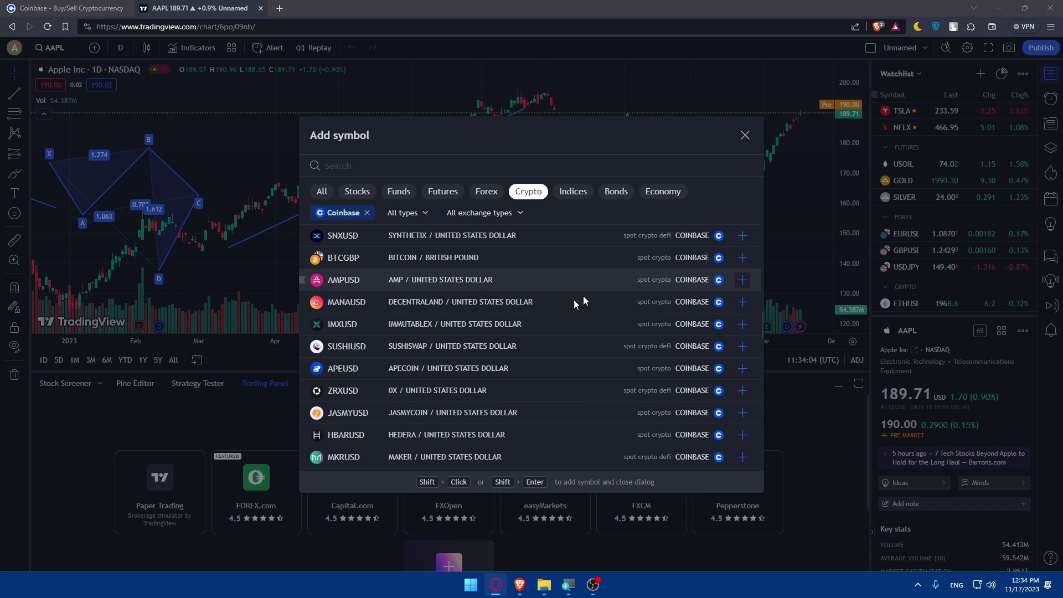
scroll(582, 310, down, 2)
scroll(583, 326, down, 5)
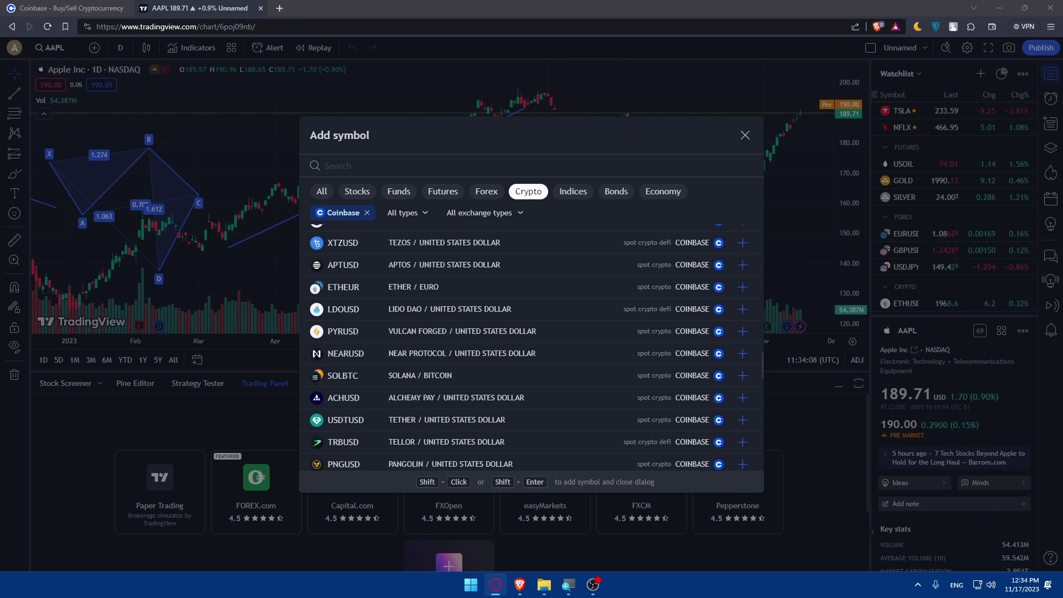
scroll(589, 312, up, 10)
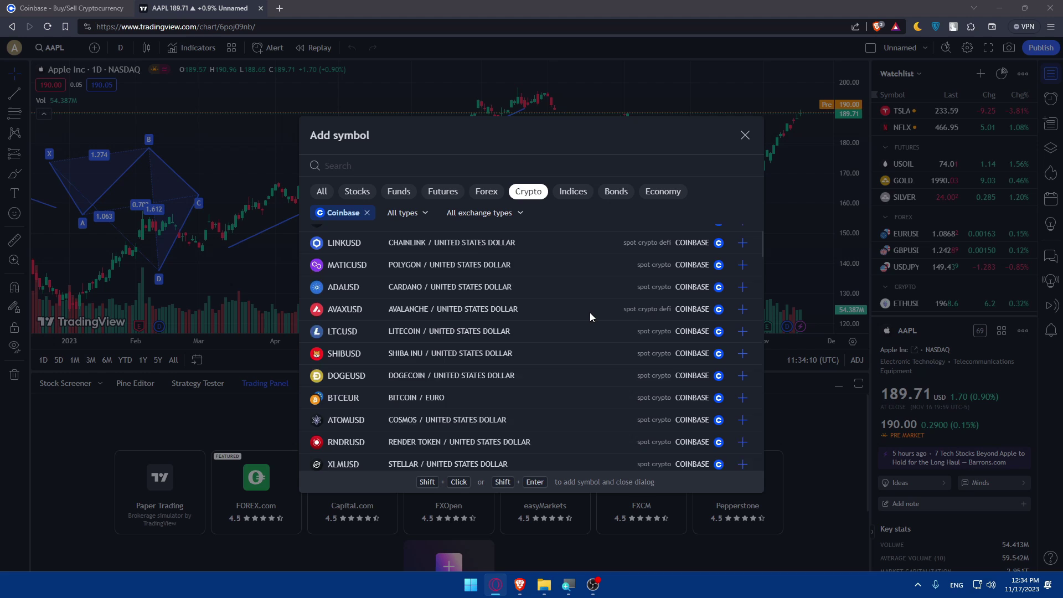
click(743, 235)
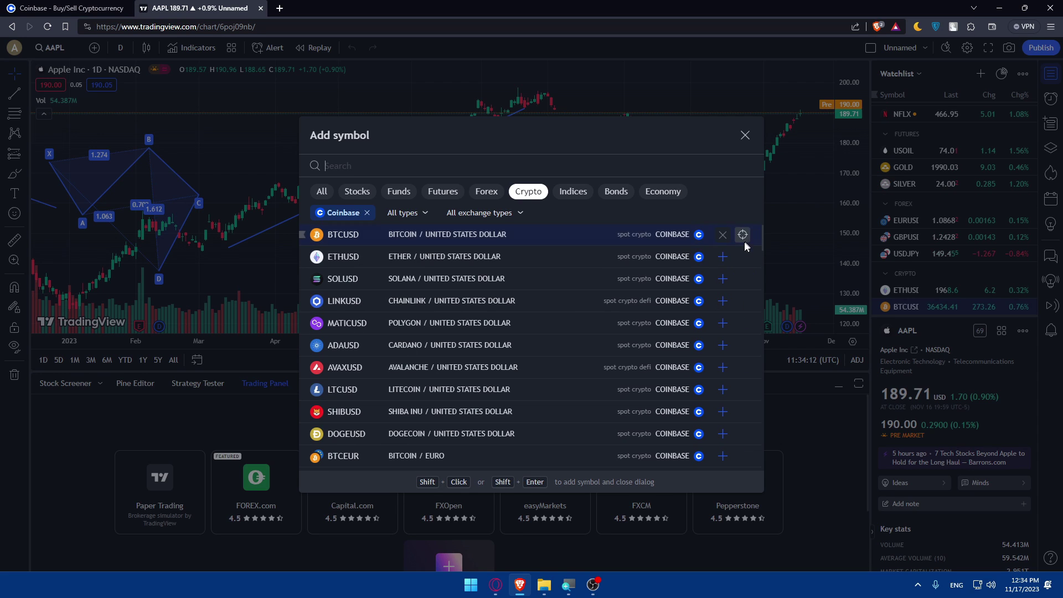
click(725, 257)
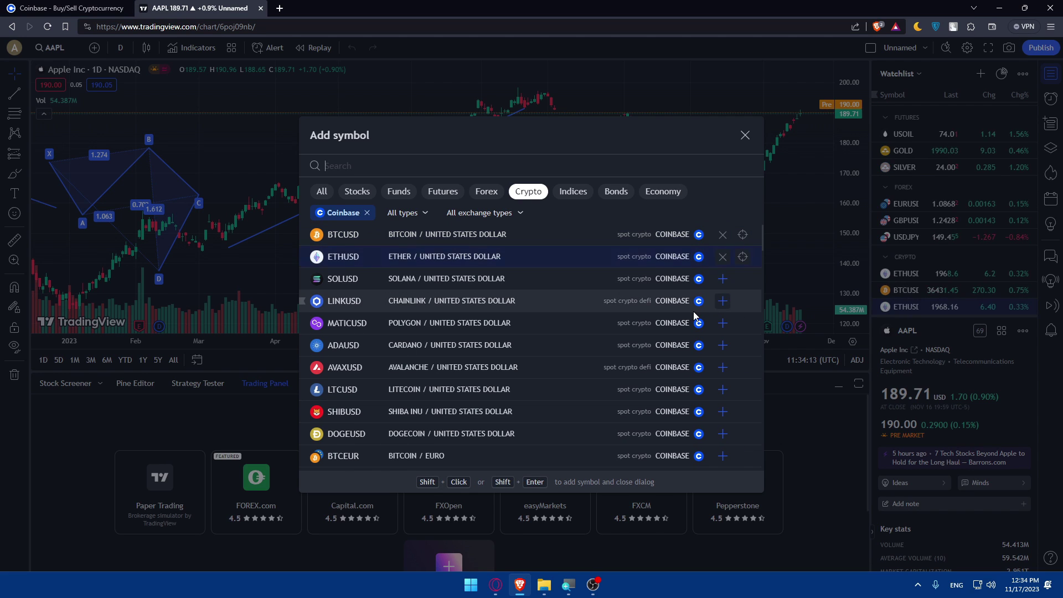
click(722, 279)
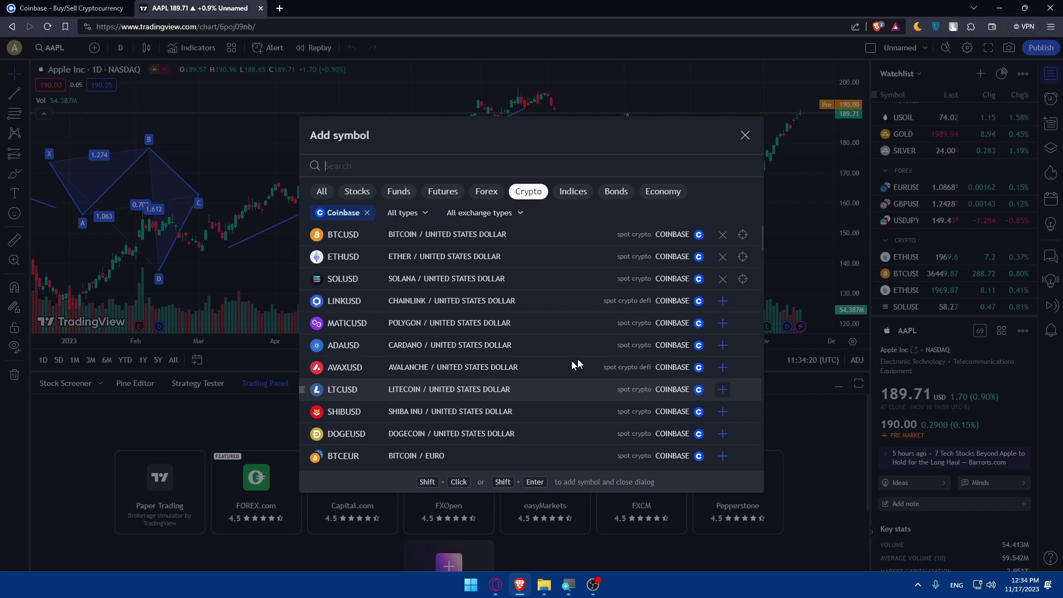
click(745, 135)
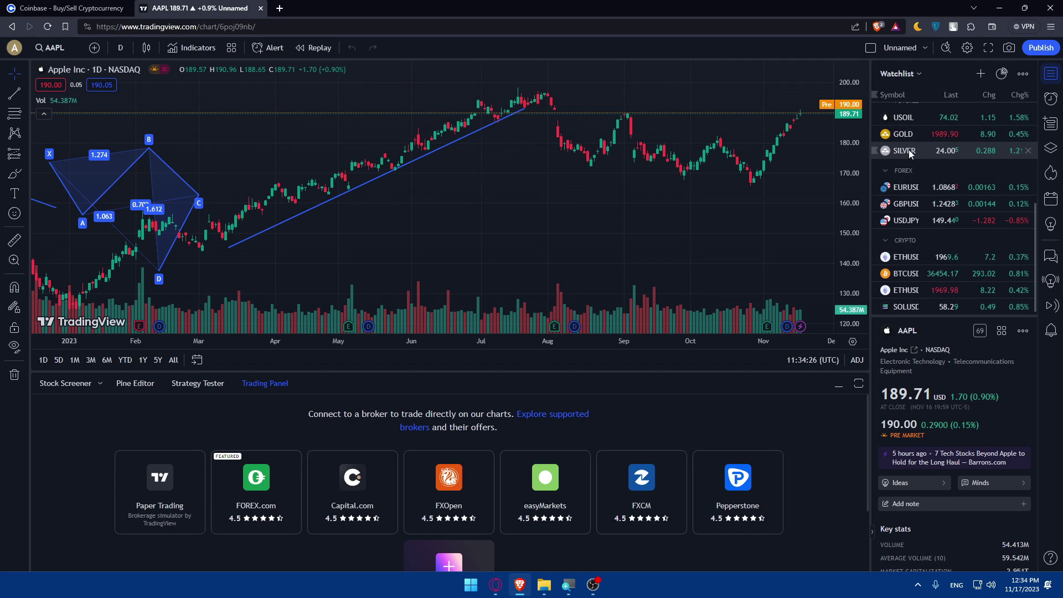
- Load ETHUSD from the watchlist's CRYPTO section into the main chart
scroll(902, 165, up, 5)
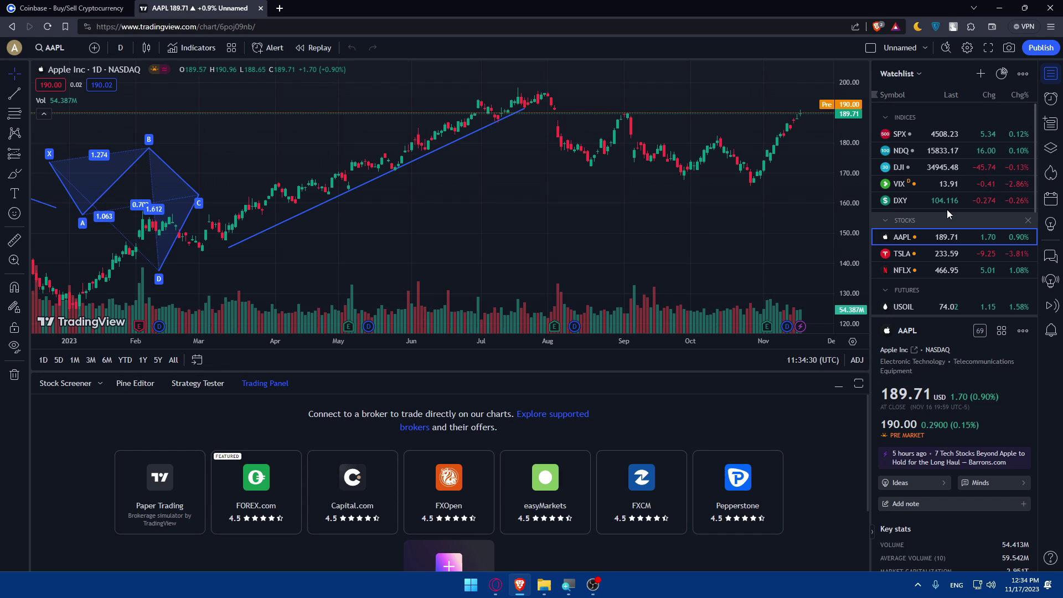
scroll(944, 171, down, 4)
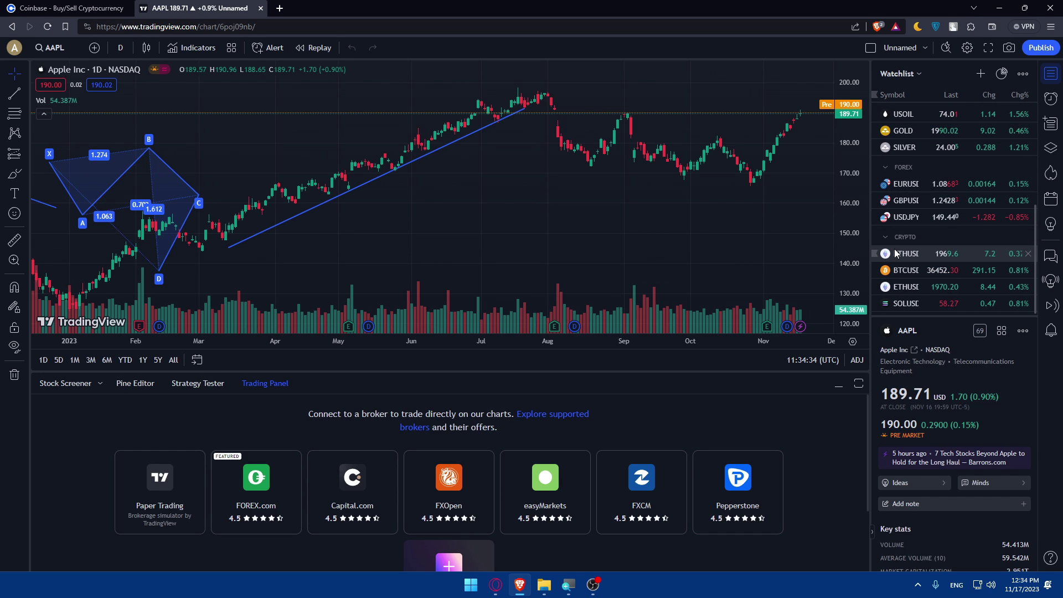
click(912, 257)
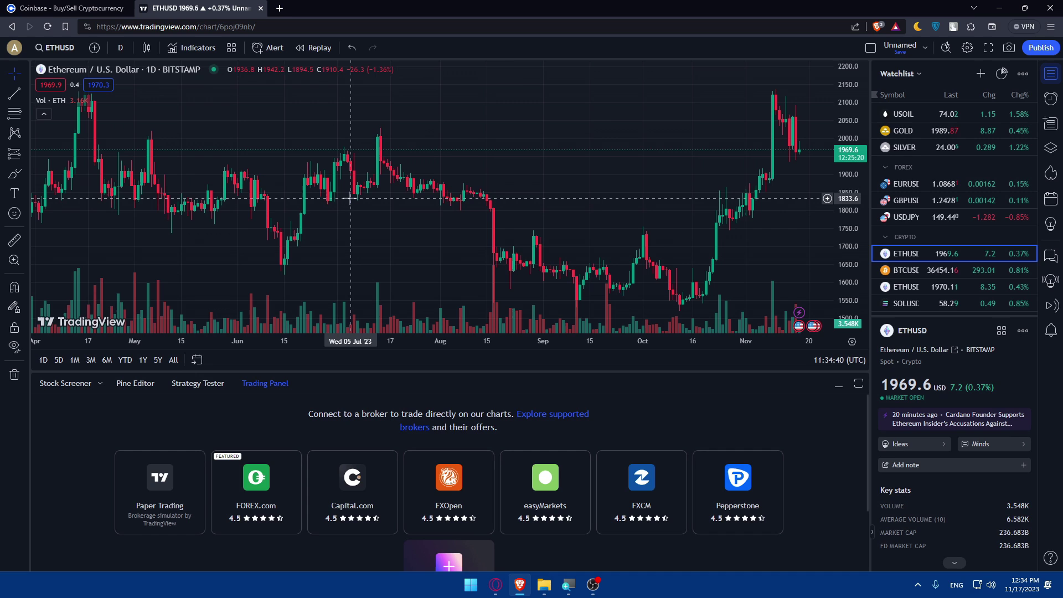
click(495, 585)
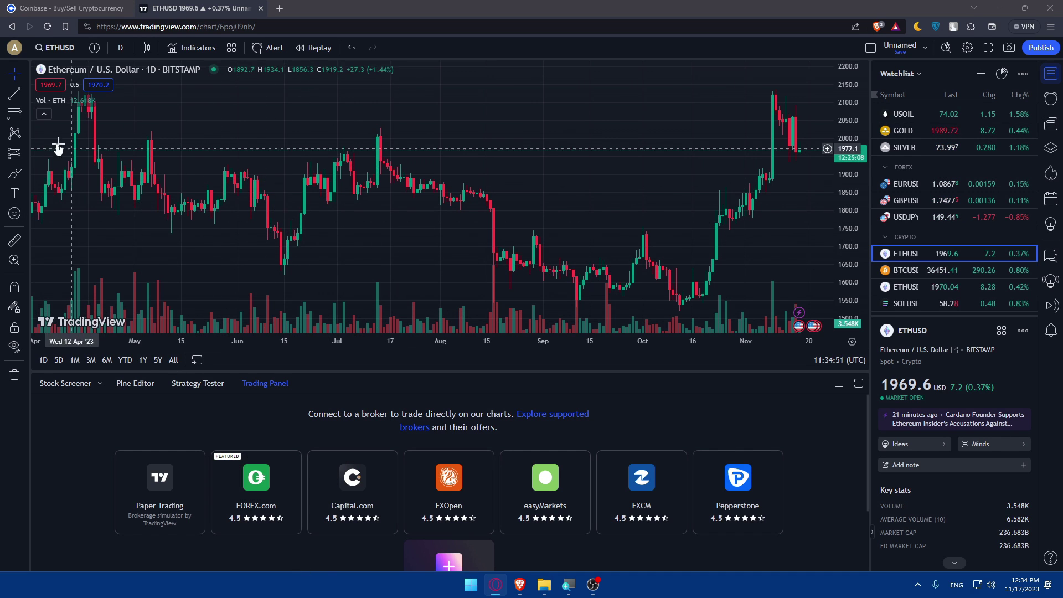
- Draw an XABCD pattern with A on the April high and B on the May low
click(14, 93)
click(52, 216)
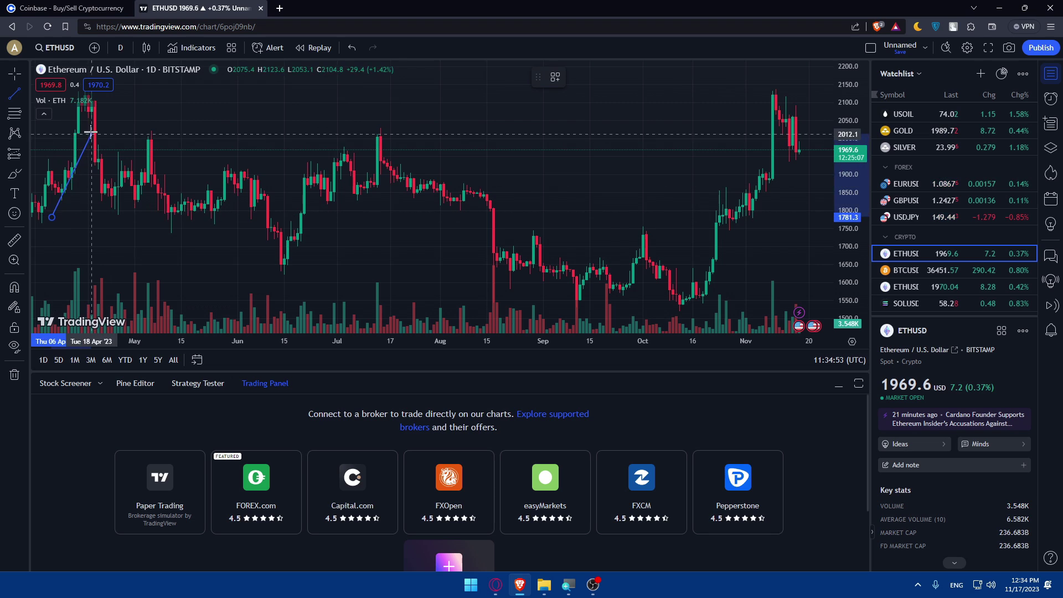
click(14, 133)
click(65, 197)
click(88, 109)
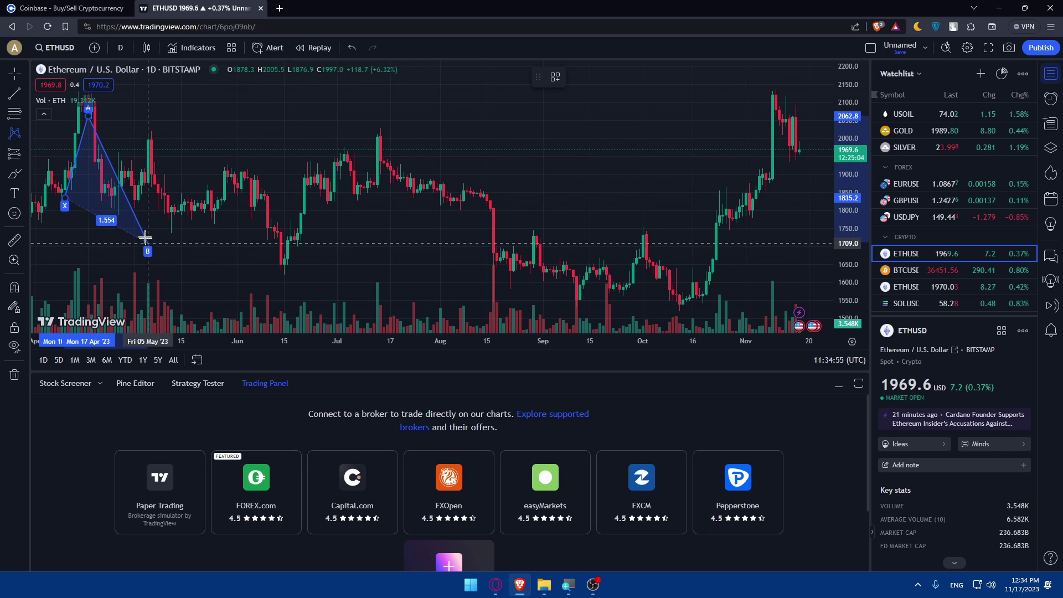
click(145, 234)
click(200, 203)
click(261, 183)
- Zoom out and pan the ETHUSD chart back to show earlier years
scroll(294, 260, left, 2)
scroll(327, 268, right, 3)
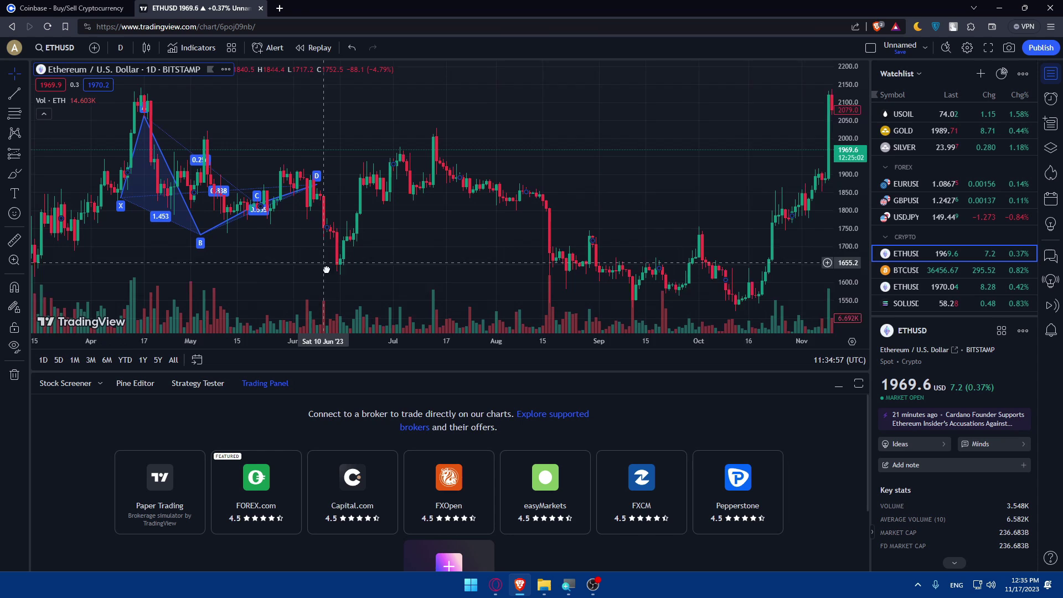
scroll(366, 227, down, 6)
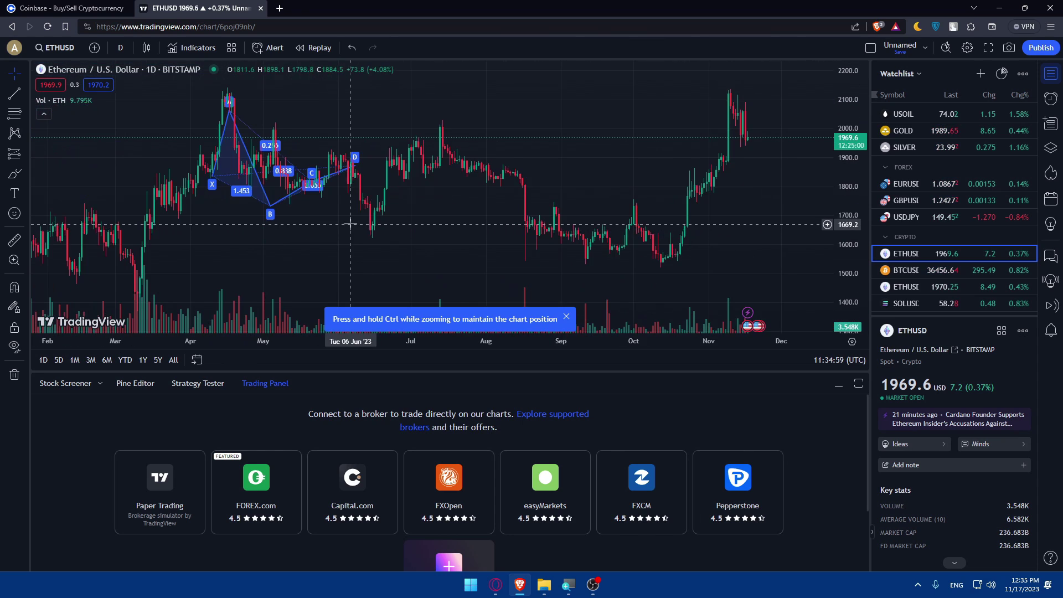
scroll(398, 198, down, 4)
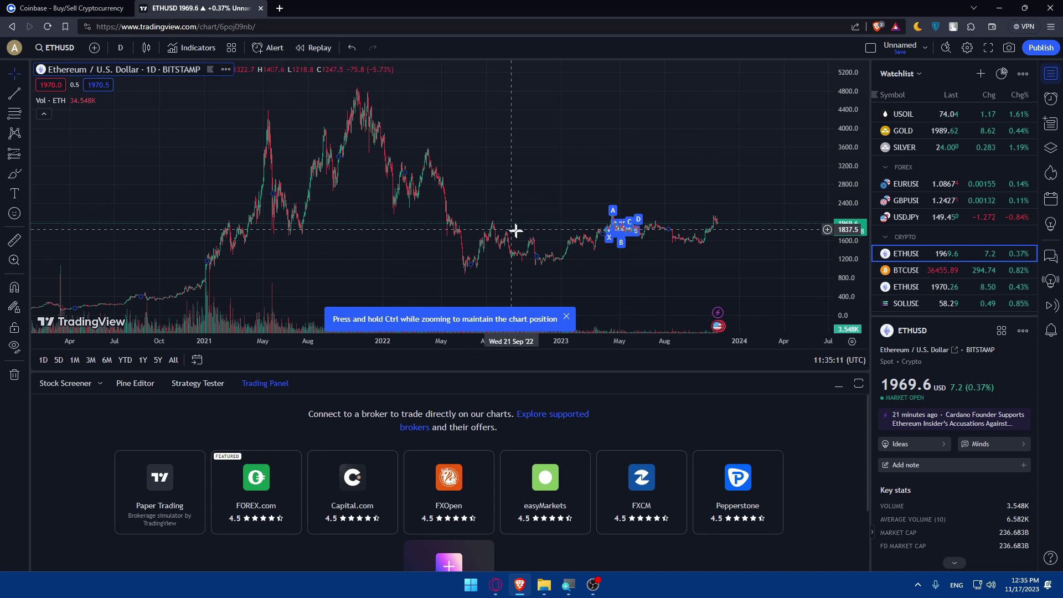
drag(515, 230, 380, 237)
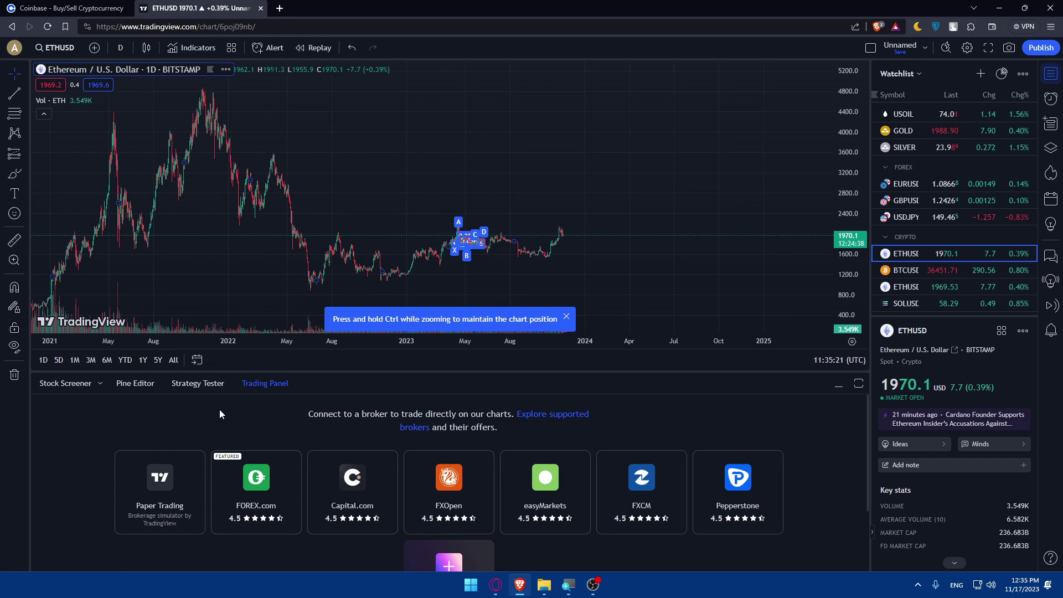
- Toggle Binance's favourite star in the Trading Panel broker grid and open its connection prompt
scroll(443, 536, down, 2)
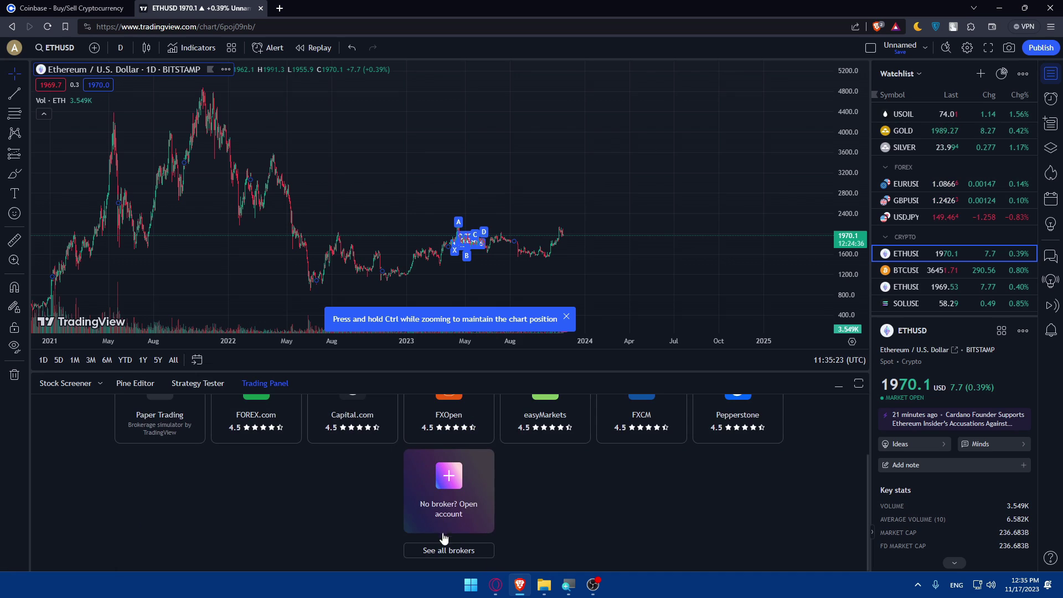
scroll(489, 498, up, 2)
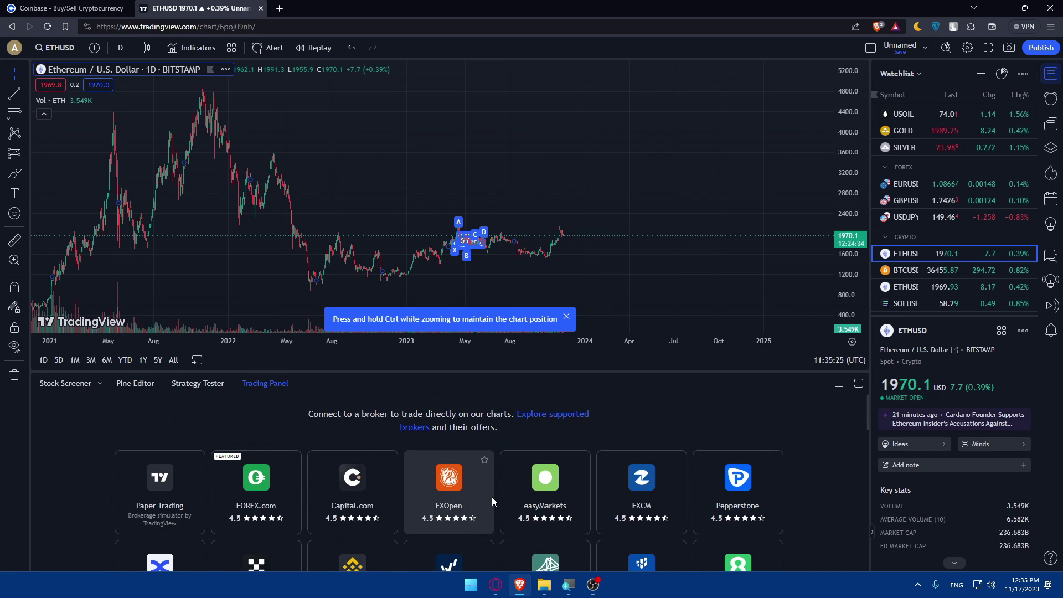
scroll(492, 501, down, 2)
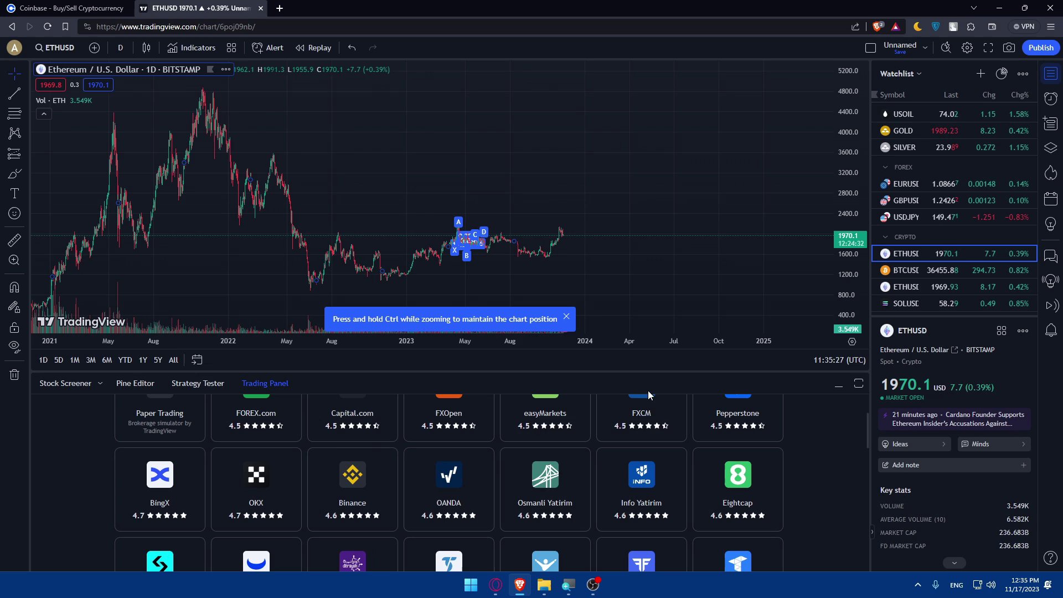
scroll(401, 479, up, 2)
scroll(387, 461, down, 2)
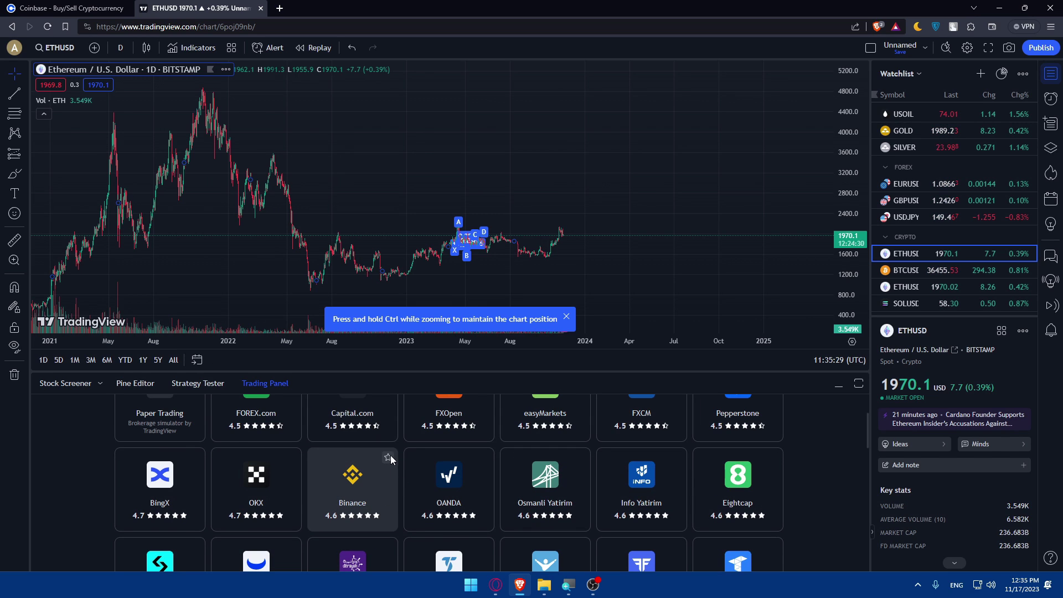
click(387, 458)
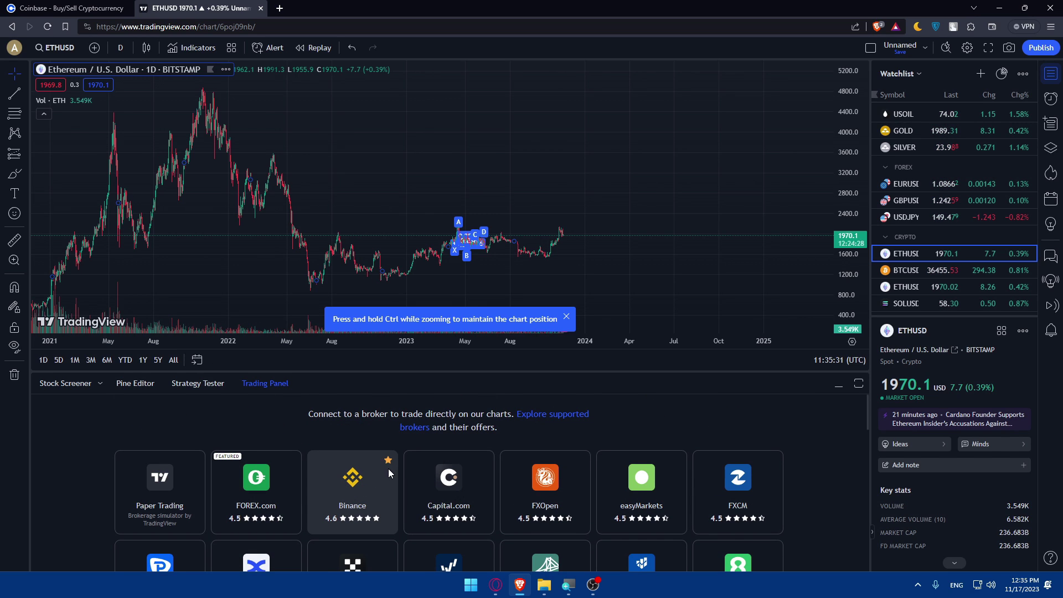
click(387, 458)
scroll(380, 470, down, 2)
click(357, 489)
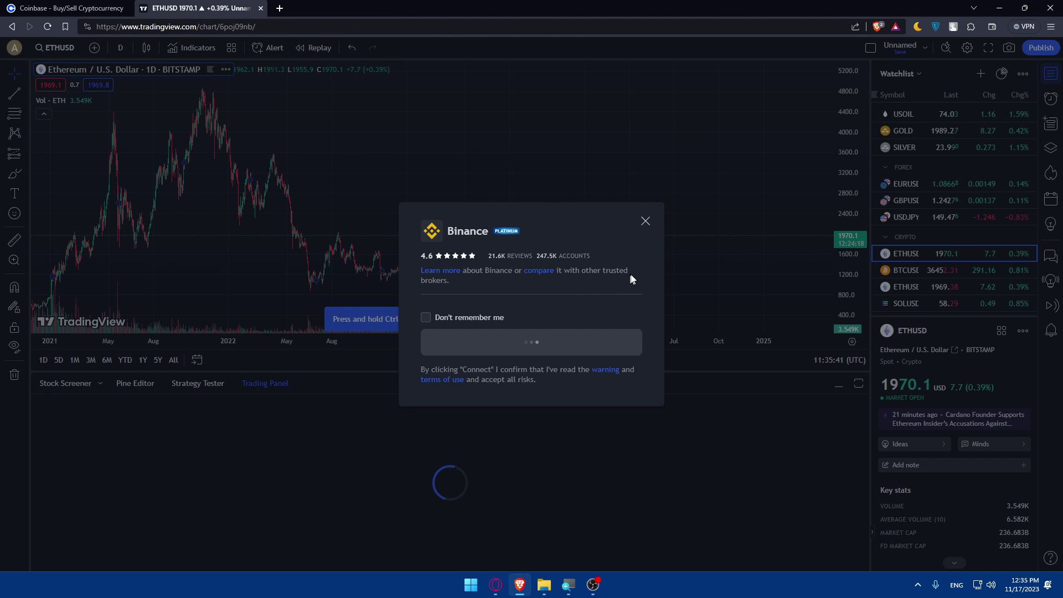
- Dismiss the Binance connection prompt and the Symbol Search dialog that follows
click(644, 221)
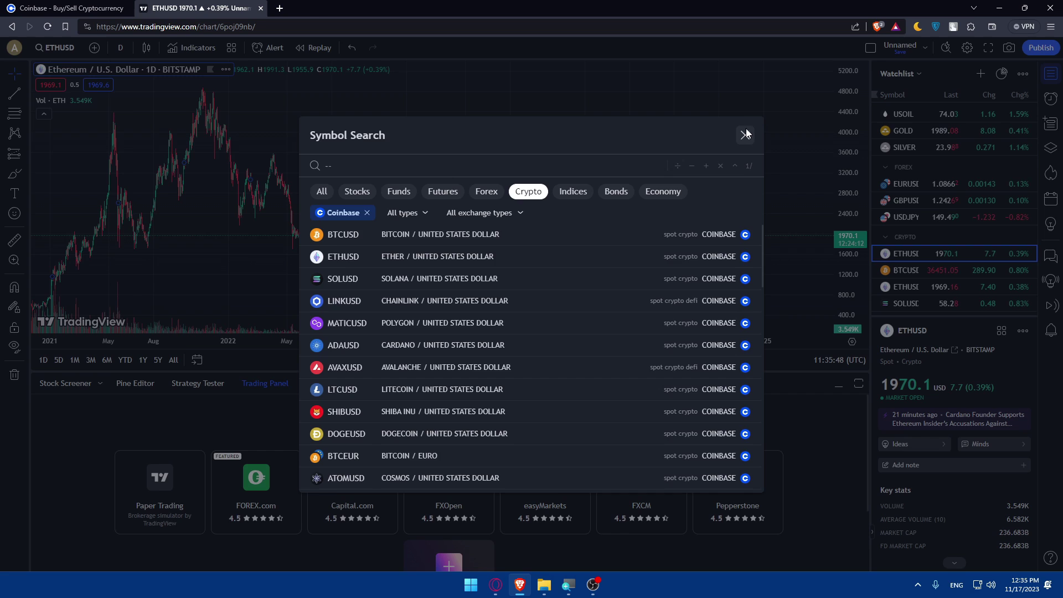
click(745, 135)
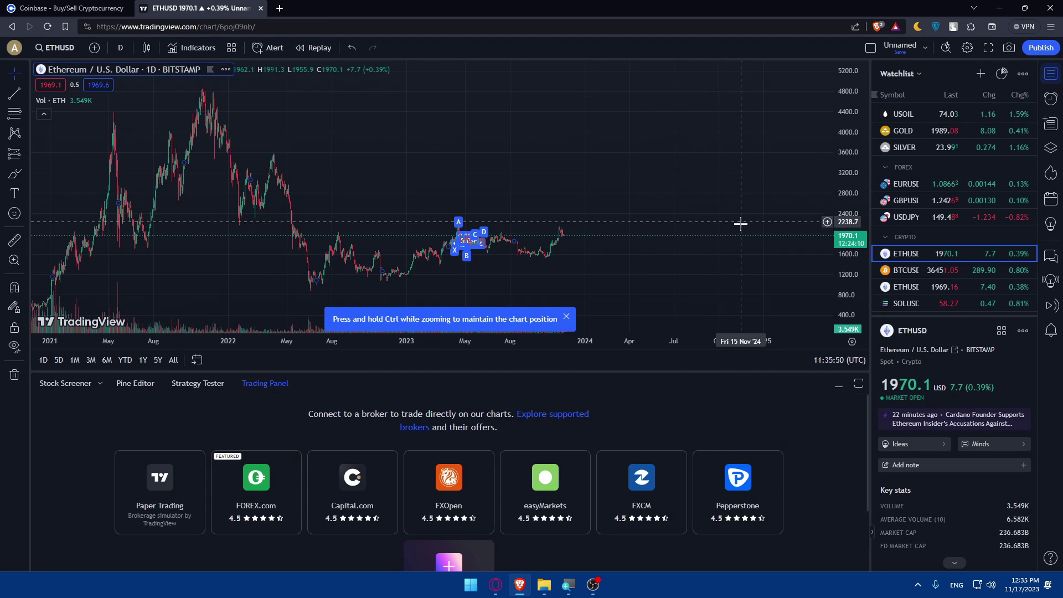